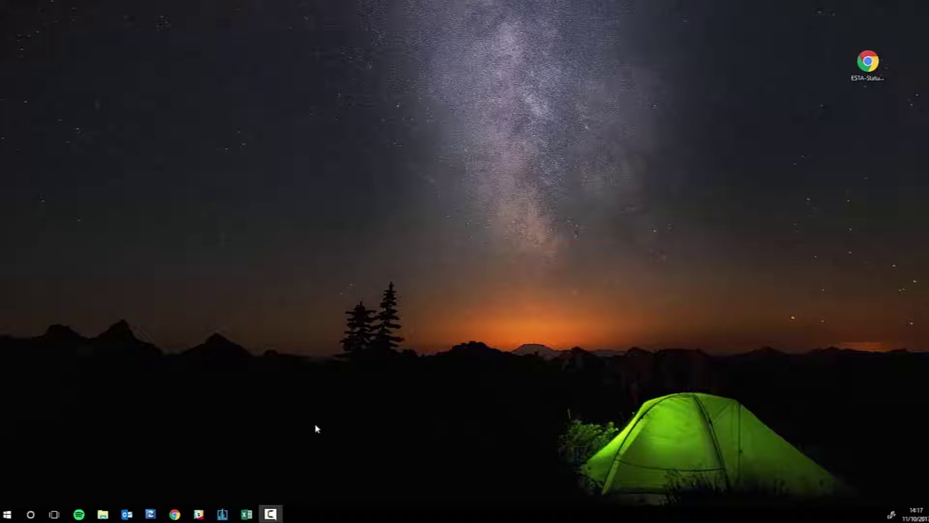
- Open a new Chrome incognito window and load myetherwallet.com
{"action": "right_click", "coordinate": [178, 516]}
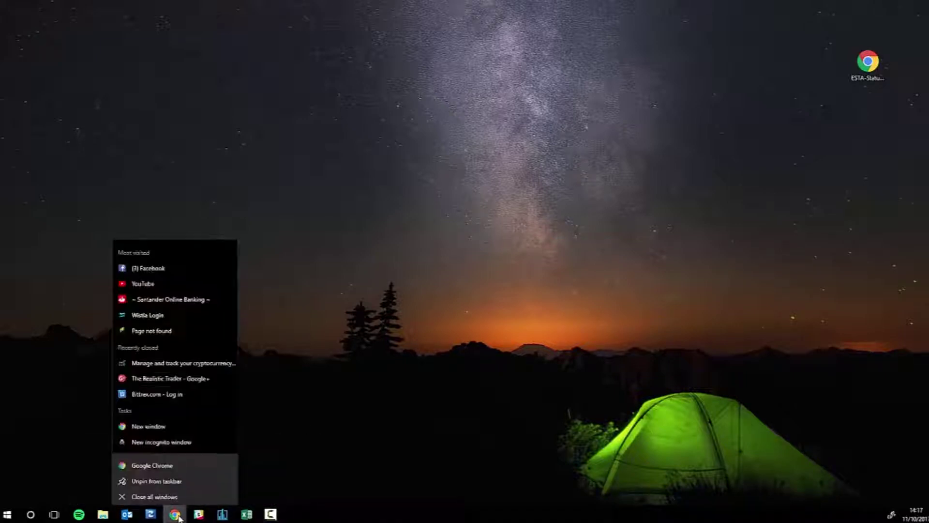
{"action": "left_click", "coordinate": [170, 439]}
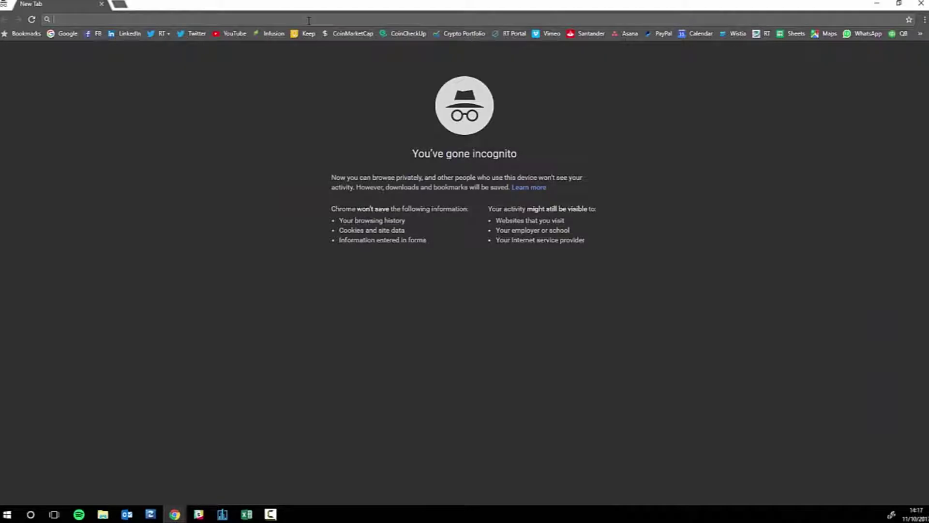
{"action": "type", "text": "myetherwallet.com"}
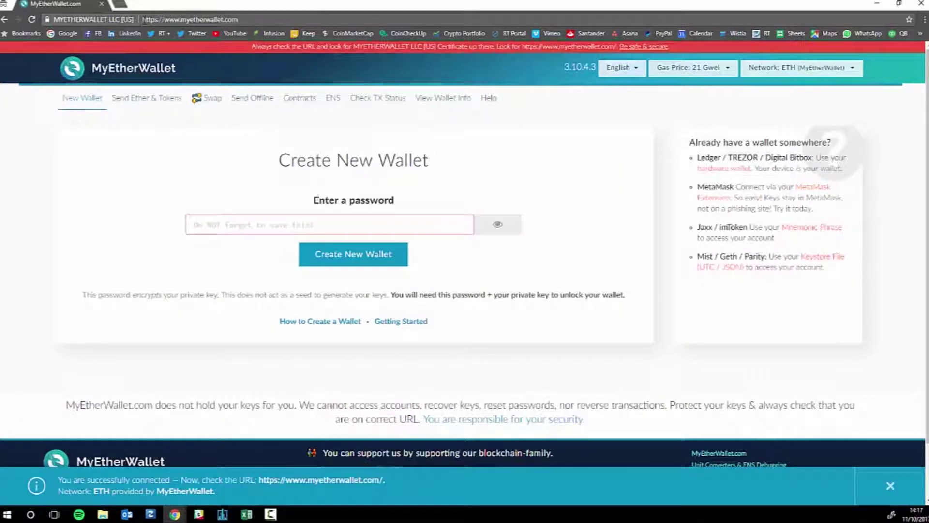
{"action": "left_click", "coordinate": [146, 20]}
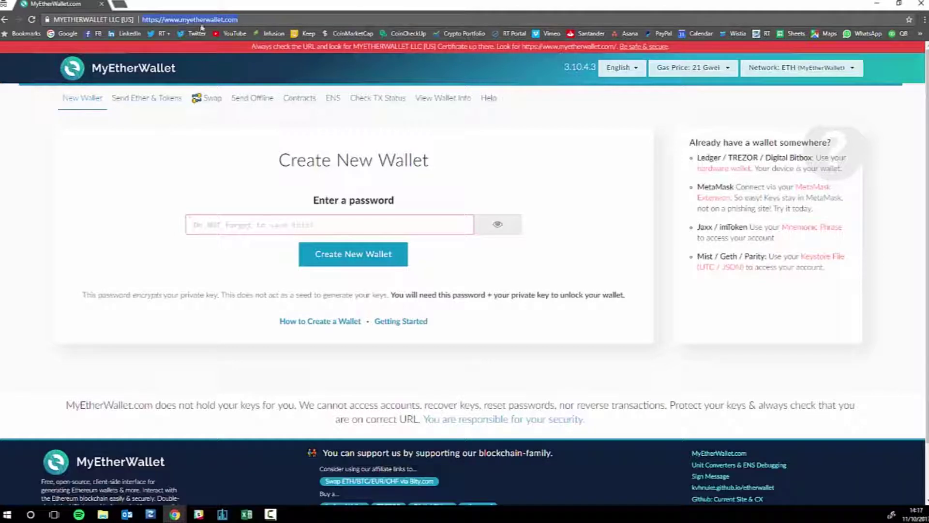
- Enter a wallet password and create the new wallet with it
{"action": "left_click", "coordinate": [29, 172]}
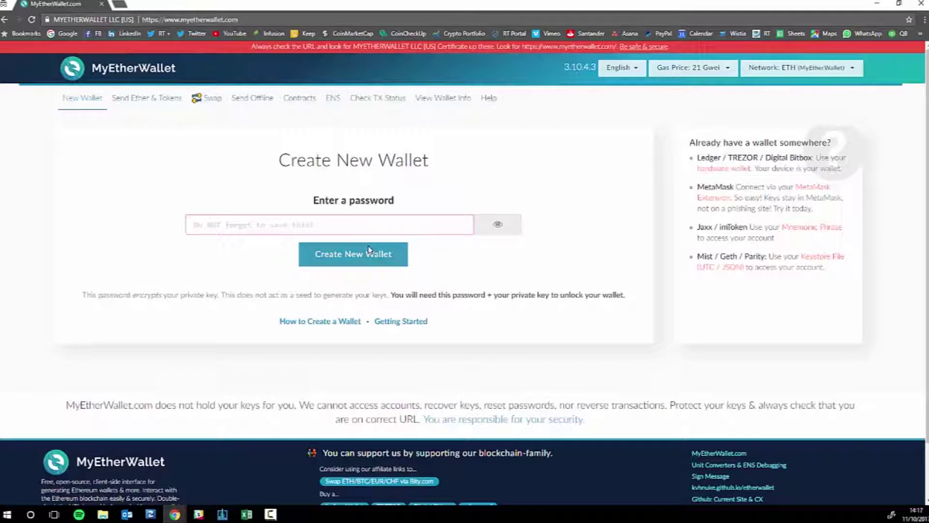
{"action": "left_click", "coordinate": [366, 225]}
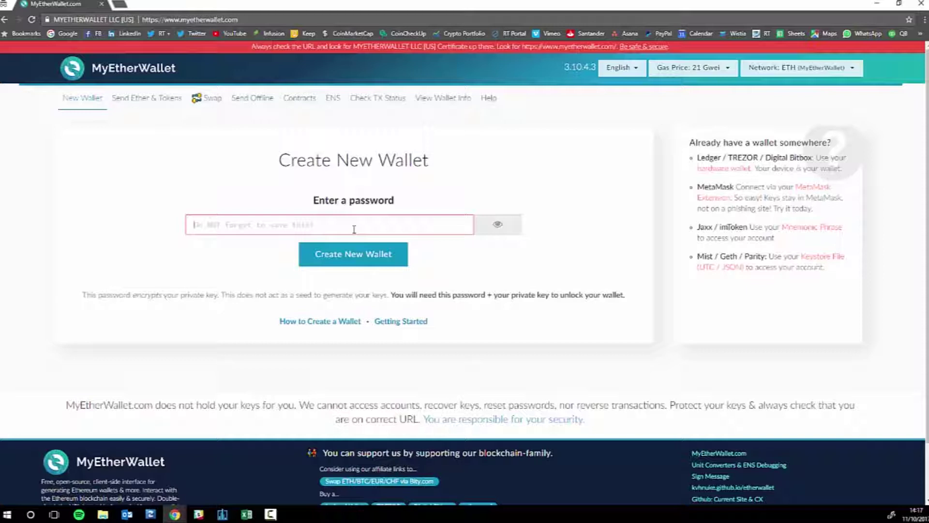
{"action": "type", "text": "***********"}
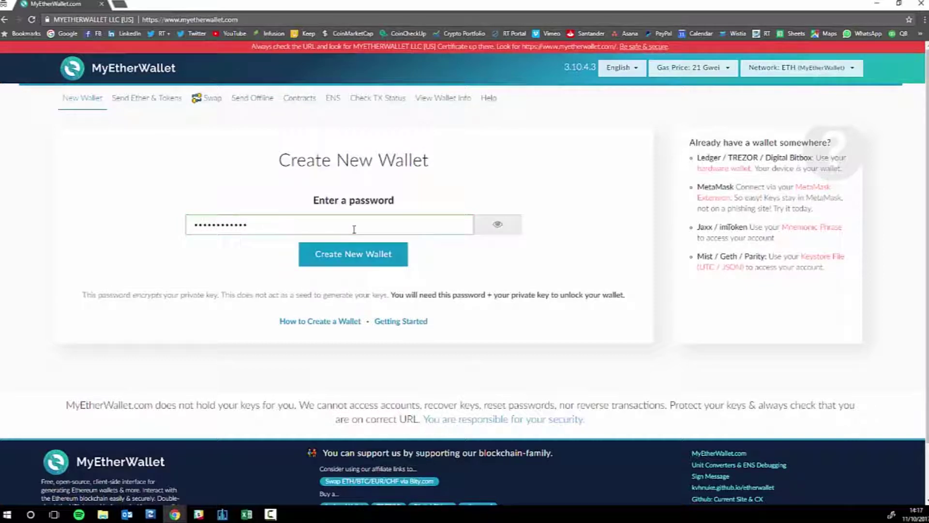
{"action": "left_click", "coordinate": [348, 256]}
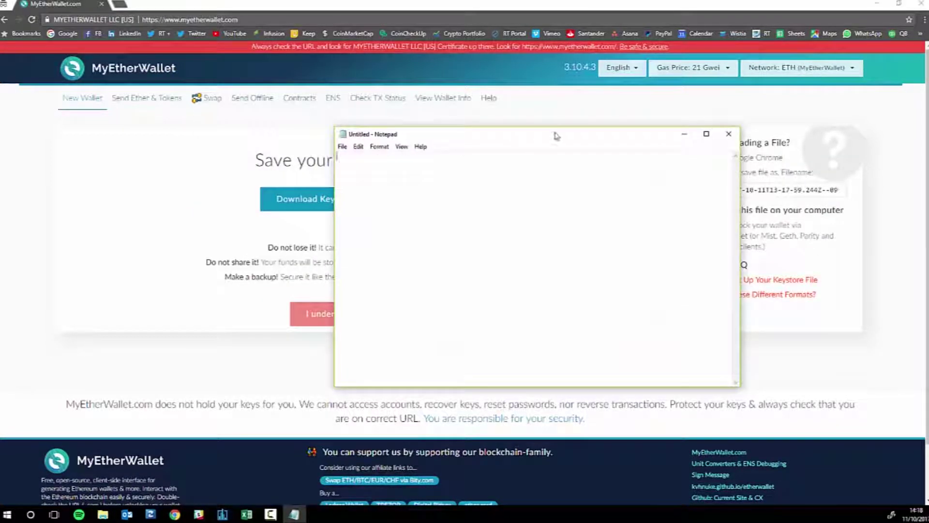
- Set the Notepad window aside and download the wallet's keystore file (UTC / JSON)
{"action": "left_click_drag", "start_coordinate": [555, 129], "coordinate": [242, 149]}
{"action": "left_click", "coordinate": [368, 147]}
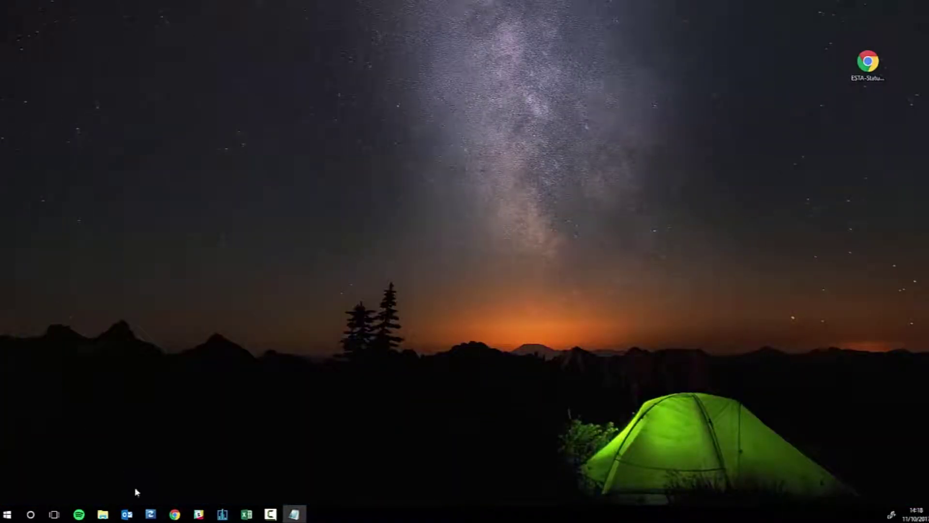
{"action": "mouse_move", "coordinate": [175, 514]}
{"action": "left_click", "coordinate": [282, 477]}
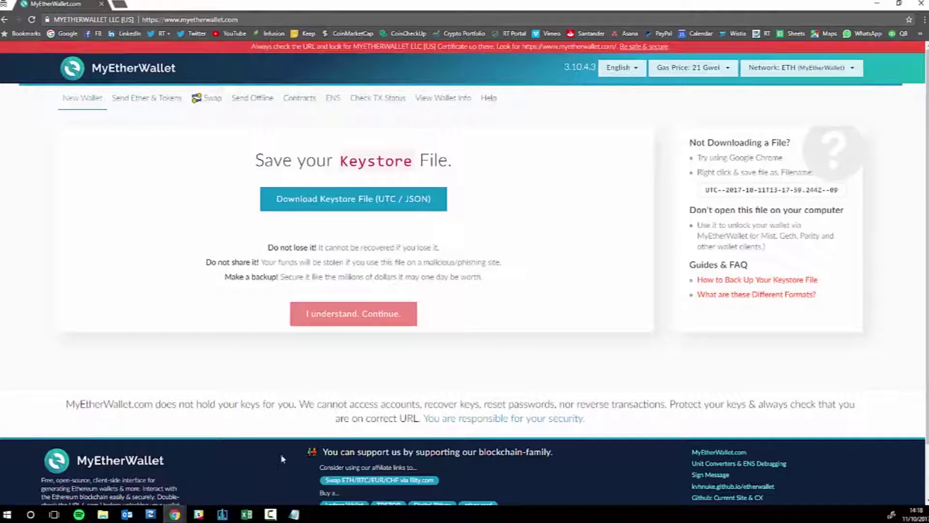
{"action": "left_click", "coordinate": [308, 203]}
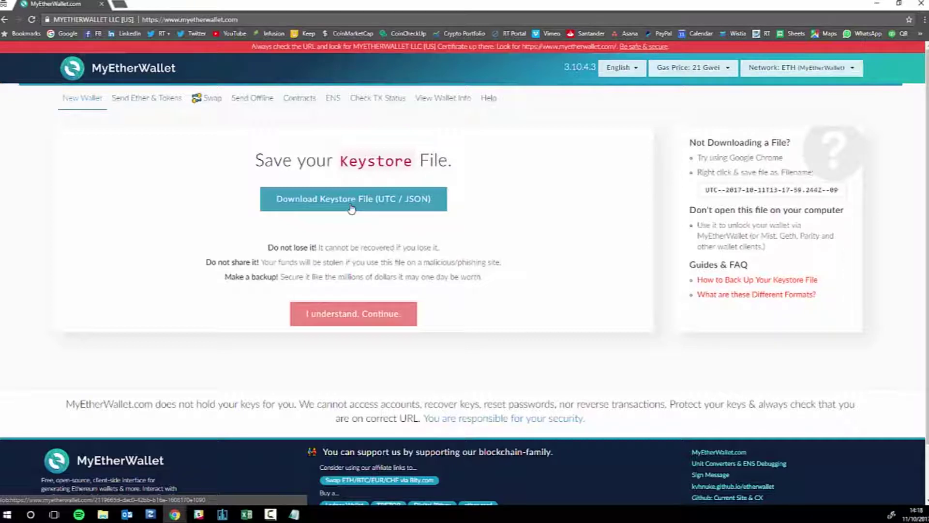
{"action": "left_click", "coordinate": [351, 209]}
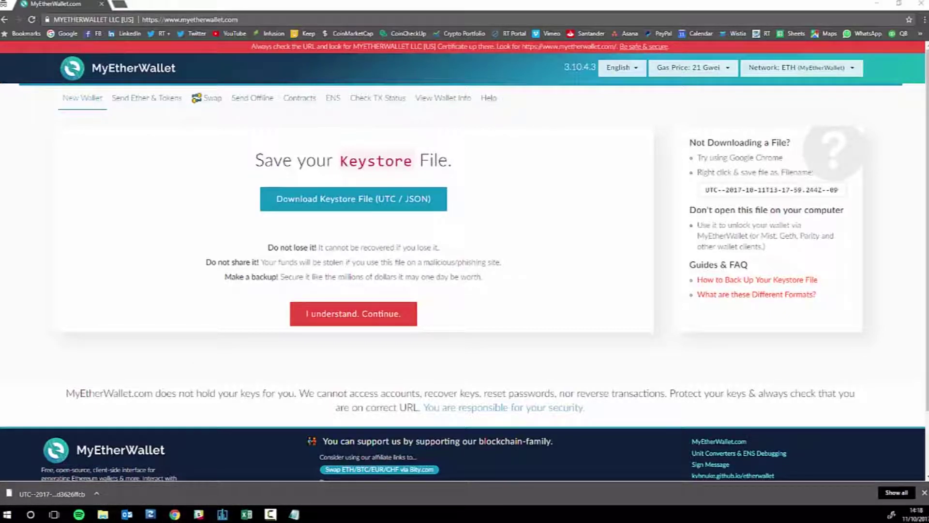
- Save the downloaded keystore file onto the desktop
{"action": "left_click", "coordinate": [877, 4]}
{"action": "left_click_drag", "start_coordinate": [557, 136], "coordinate": [609, 203]}
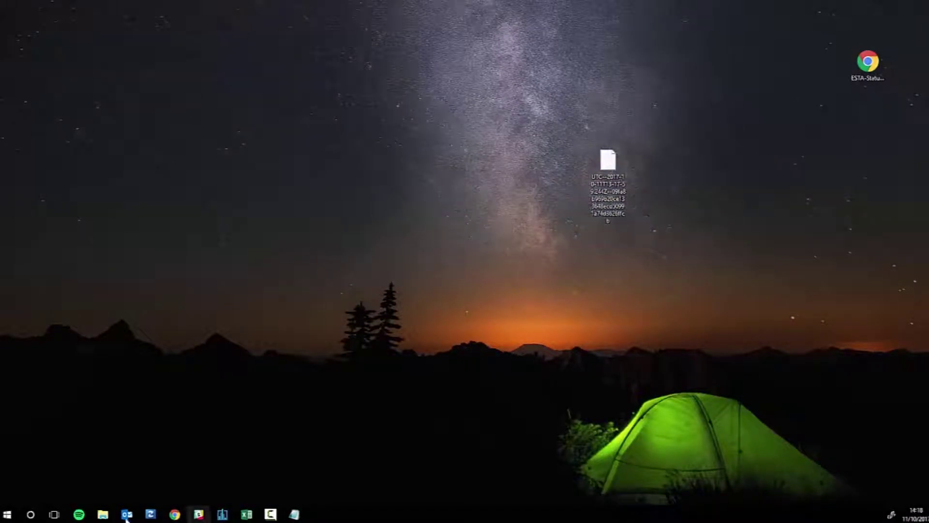
{"action": "mouse_move", "coordinate": [181, 517]}
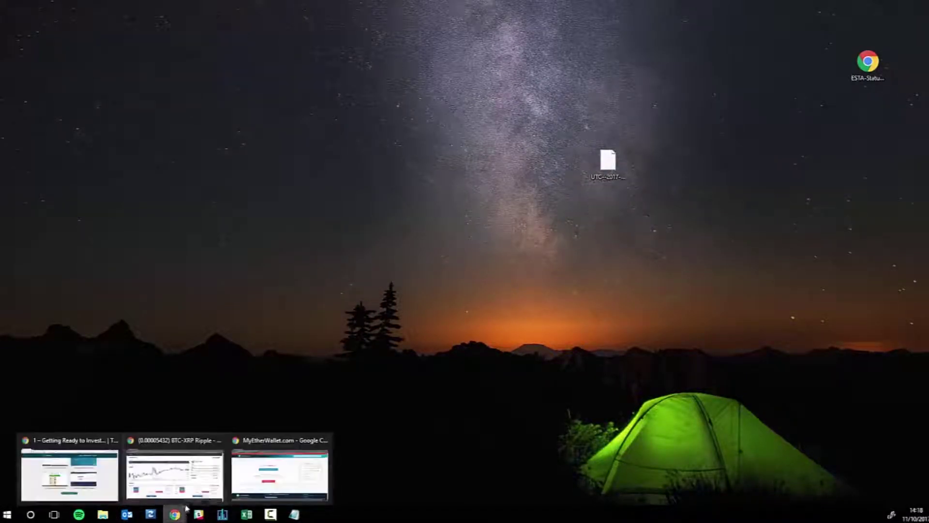
{"action": "left_click", "coordinate": [278, 472]}
- Continue to the private key step and paste the private key into Notepad
{"action": "left_click", "coordinate": [375, 322]}
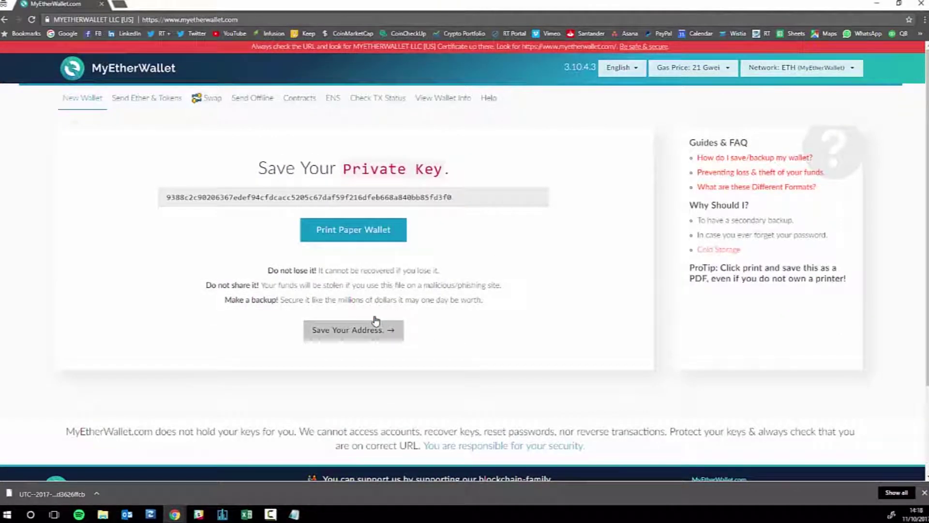
{"action": "left_click_drag", "start_coordinate": [488, 199], "coordinate": [112, 197]}
{"action": "key", "text": "ctrl+c"}
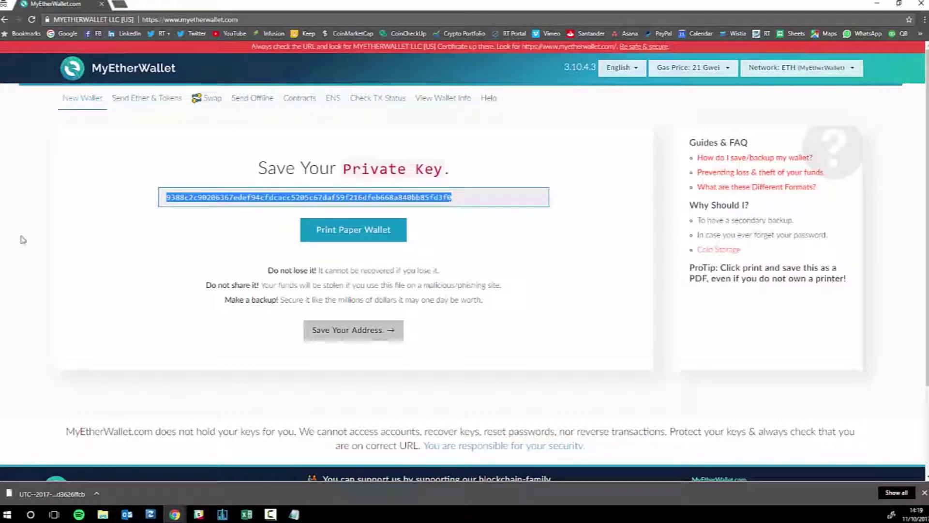
{"action": "key", "text": "alt+Tab"}
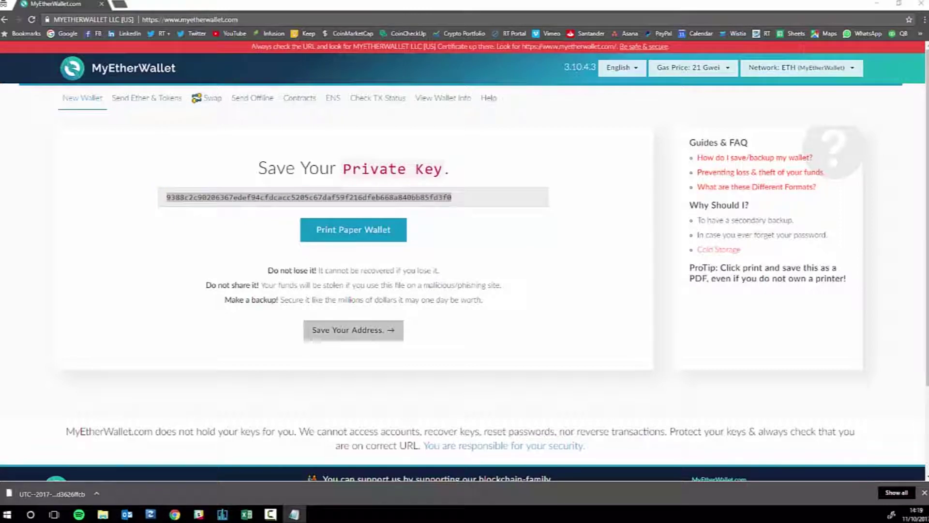
{"action": "key", "text": "ctrl+v"}
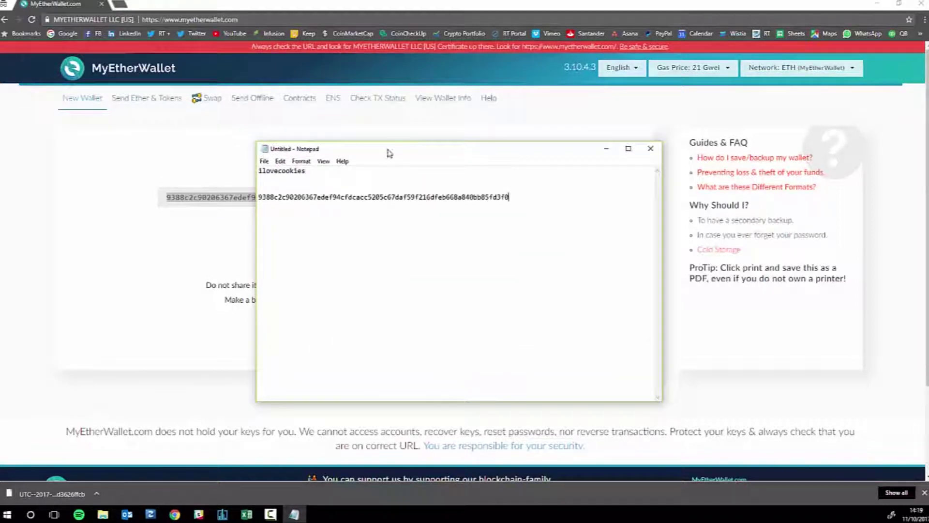
{"action": "key", "text": "alt+Tab"}
{"action": "left_click", "coordinate": [401, 274]}
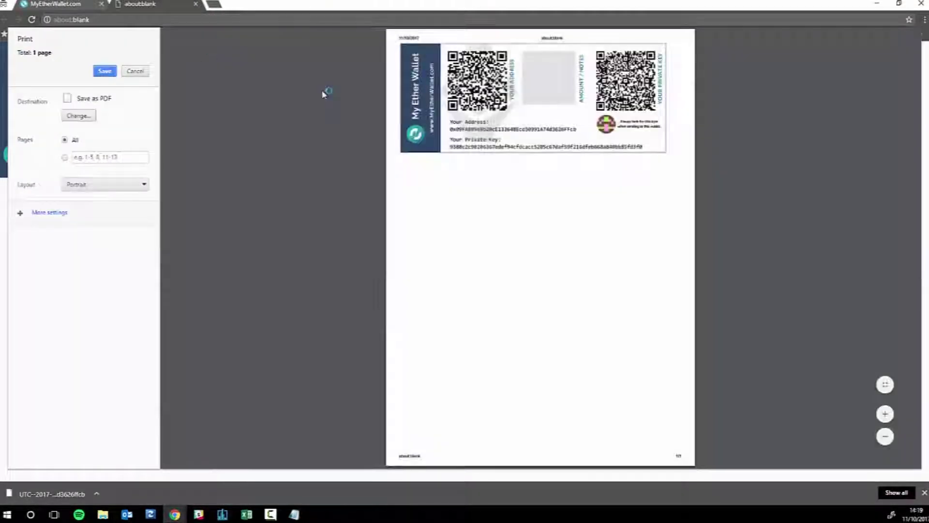
{"action": "mouse_move", "coordinate": [450, 130]}
{"action": "left_mouse_down"}
{"action": "mouse_move", "coordinate": [579, 130]}
{"action": "mouse_move", "coordinate": [443, 130]}
{"action": "left_mouse_up"}
{"action": "left_click", "coordinate": [581, 129]}
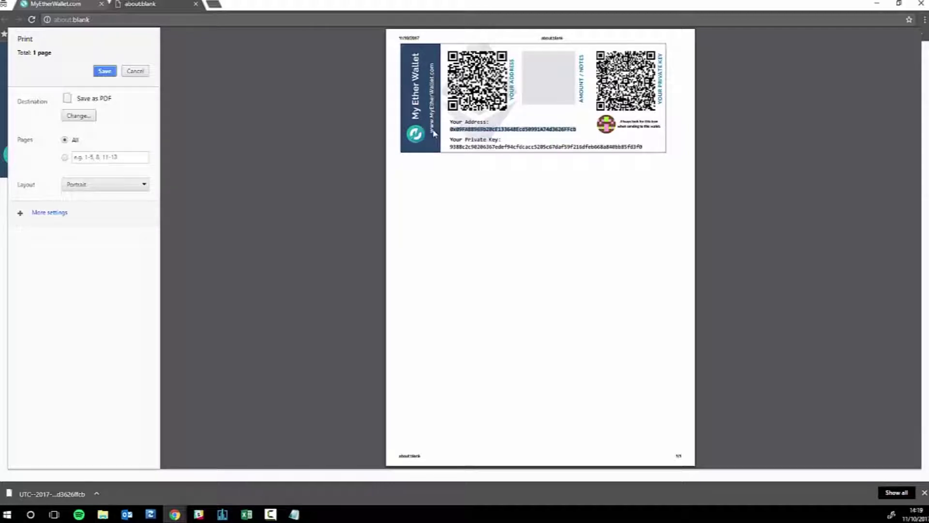
{"action": "left_click", "coordinate": [451, 131]}
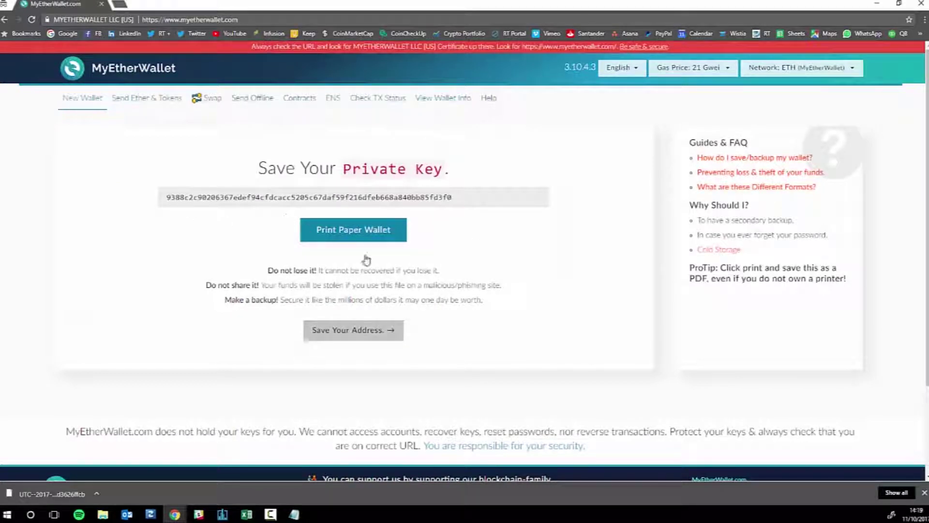
- Move on to the Unlock your wallet page and centre the Notepad notes on screen
{"action": "left_click", "coordinate": [368, 336]}
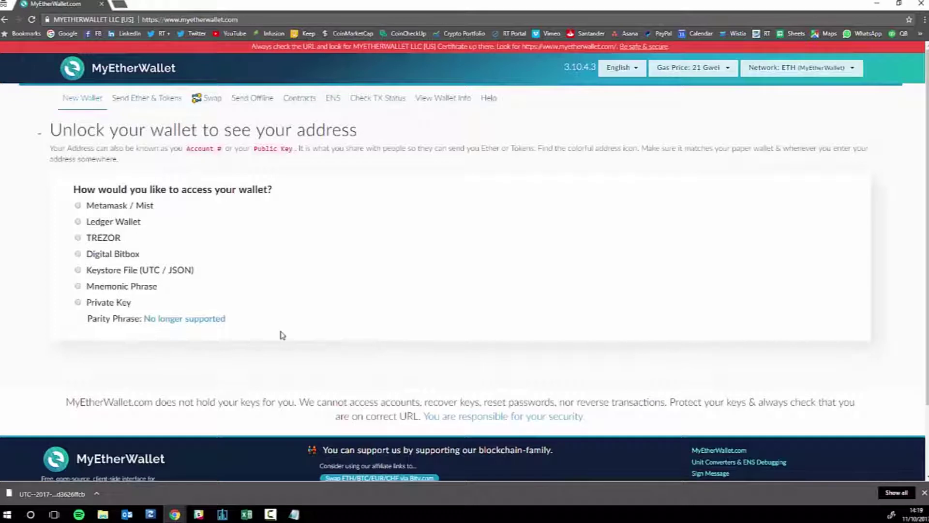
{"action": "scroll", "coordinate": [600, 339], "scroll_direction": "down", "scroll_amount": 2}
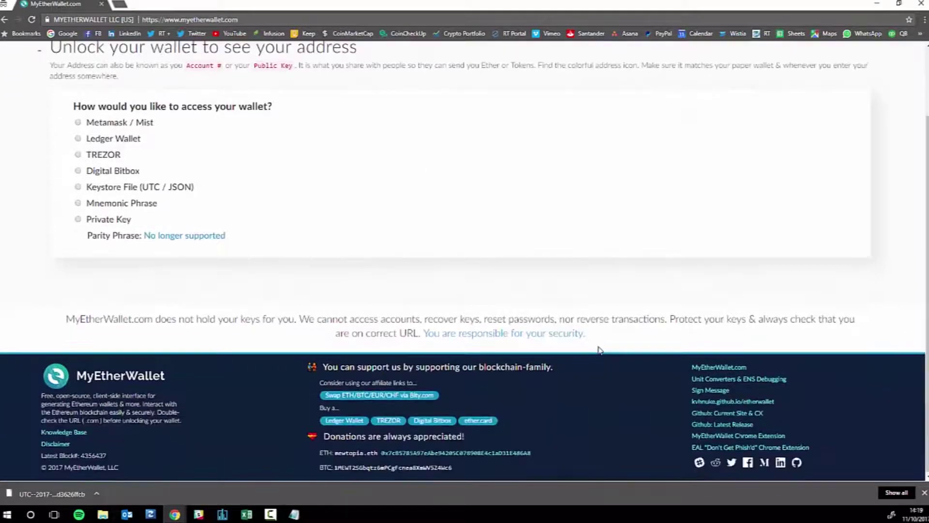
{"action": "scroll", "coordinate": [600, 339], "scroll_direction": "up", "scroll_amount": 2}
{"action": "key", "text": "alt+Tab"}
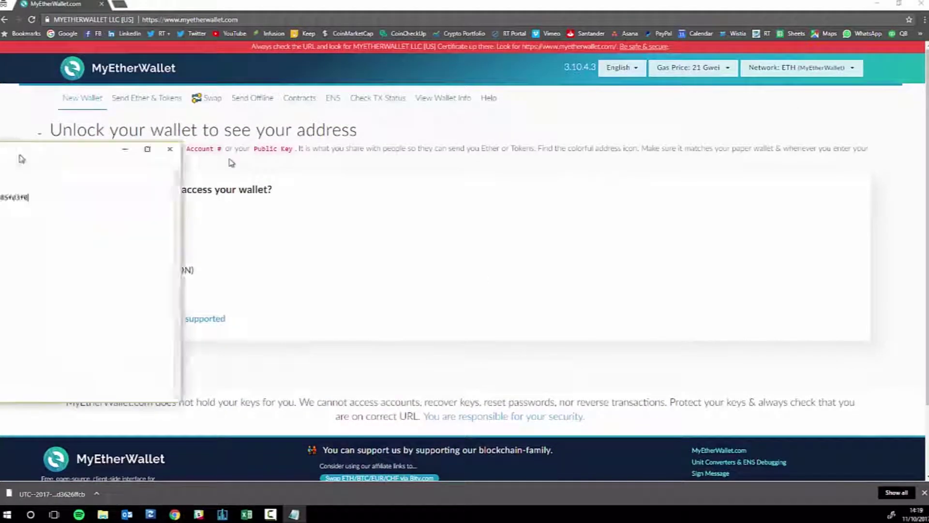
{"action": "left_click_drag", "start_coordinate": [21, 156], "coordinate": [402, 91]}
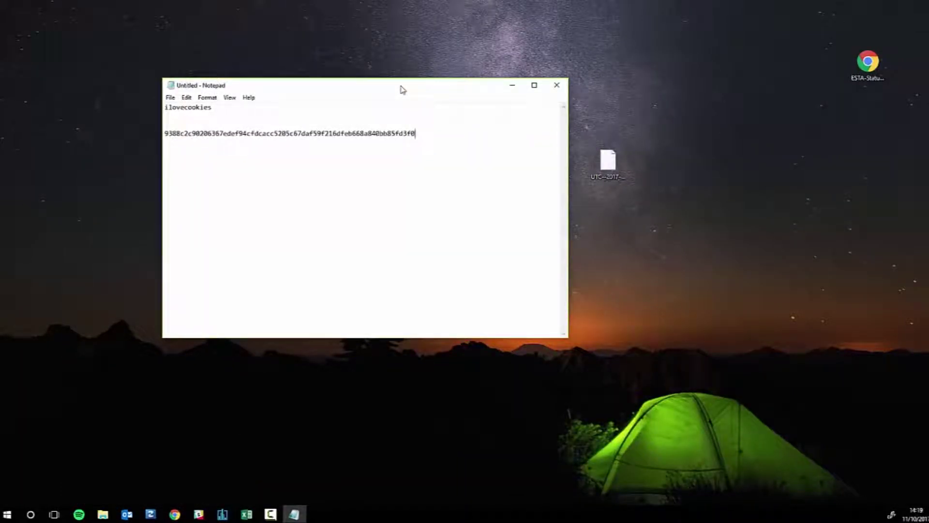
- Create a desktop folder named Ether Wallet and move the UTC keystore file into it
{"action": "right_click", "coordinate": [688, 200]}
{"action": "mouse_move", "coordinate": [629, 294]}
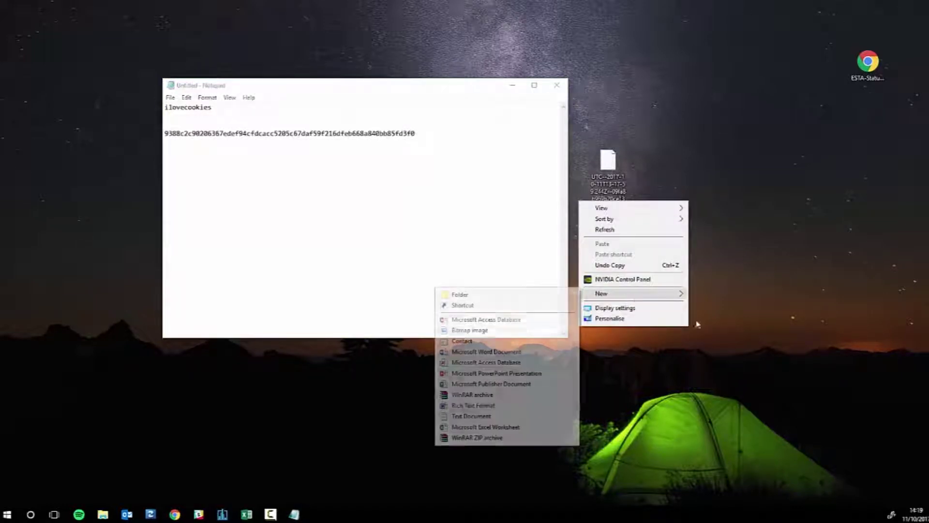
{"action": "left_click", "coordinate": [486, 300]}
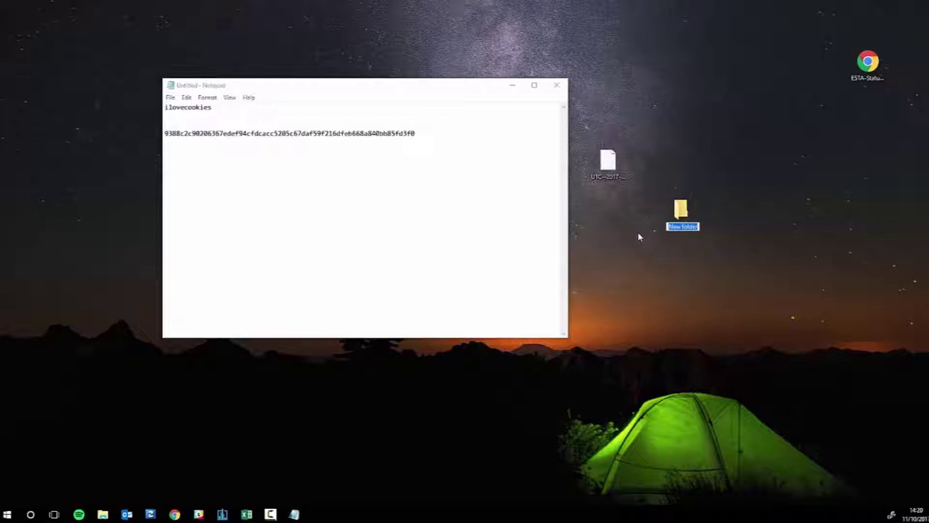
{"action": "type", "text": "Ether Wallet"}
{"action": "key", "text": "Return"}
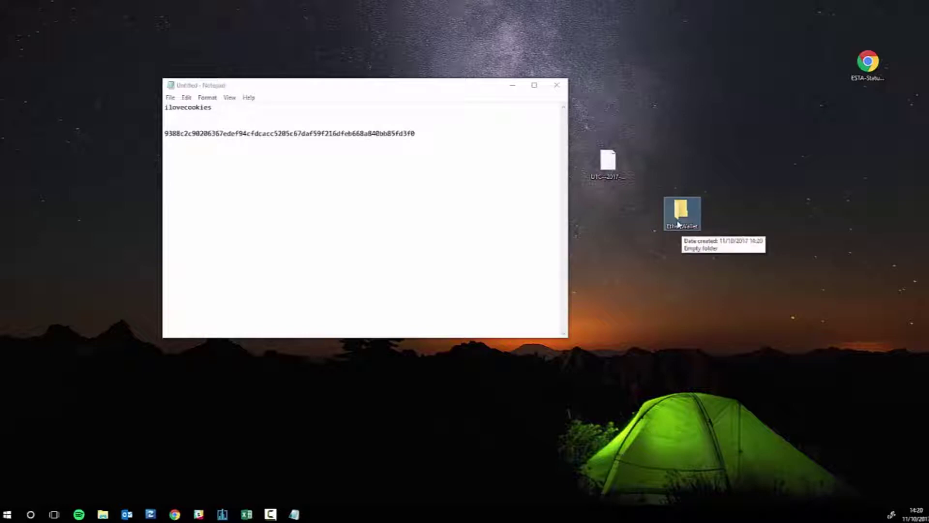
{"action": "left_click_drag", "start_coordinate": [610, 165], "coordinate": [681, 215]}
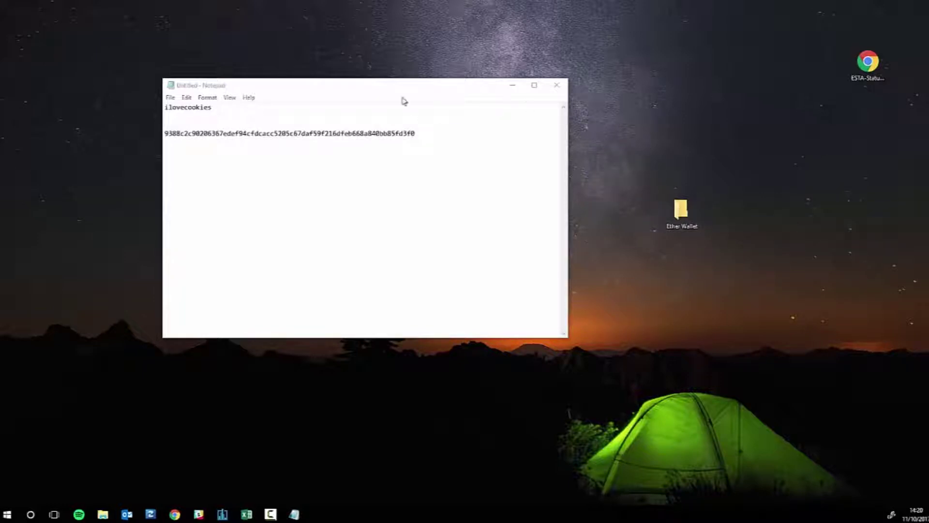
- Select the private key line in the note and reposition the Notepad window
{"action": "left_click_drag", "start_coordinate": [424, 135], "coordinate": [165, 133]}
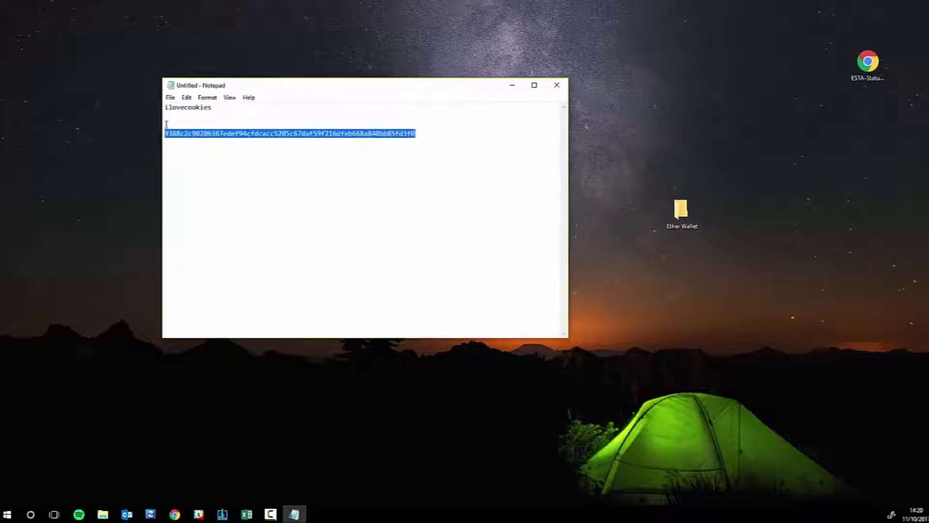
{"action": "left_click", "coordinate": [640, 154]}
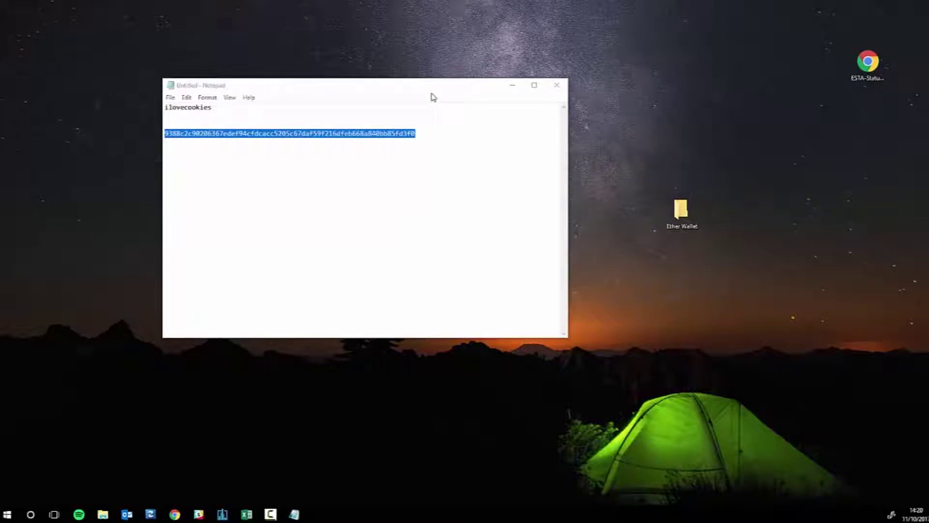
{"action": "left_click_drag", "start_coordinate": [425, 88], "coordinate": [442, 116]}
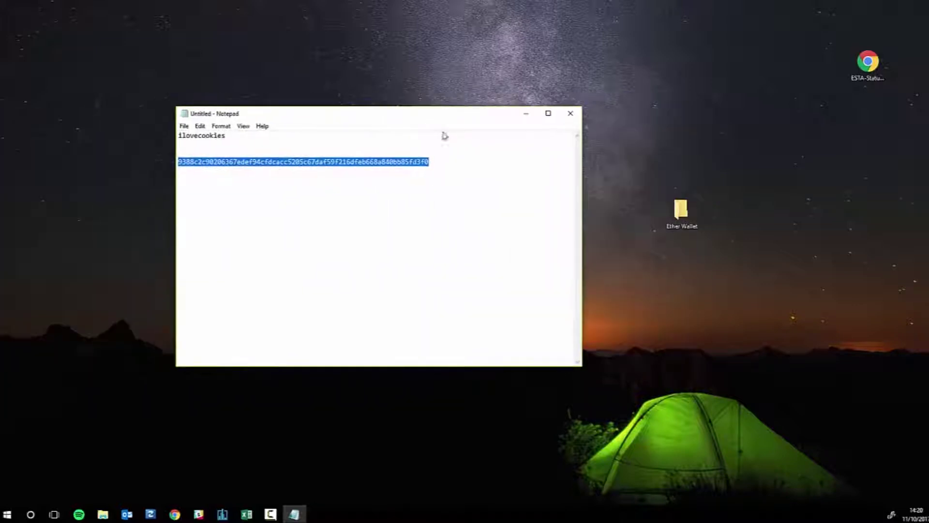
- Return to the Notepad note and move it lower on the desktop
{"action": "left_click", "coordinate": [174, 514]}
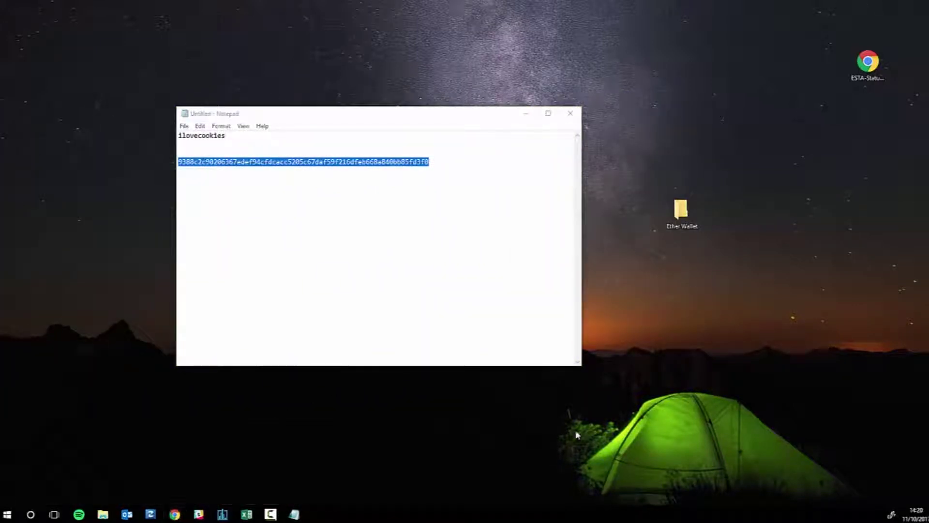
{"action": "left_click", "coordinate": [437, 175]}
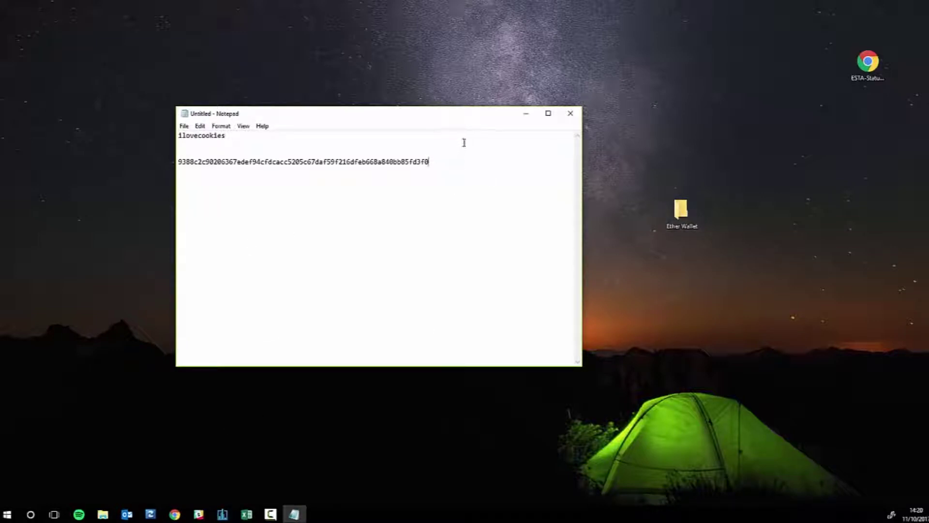
{"action": "left_click_drag", "start_coordinate": [466, 117], "coordinate": [446, 103]}
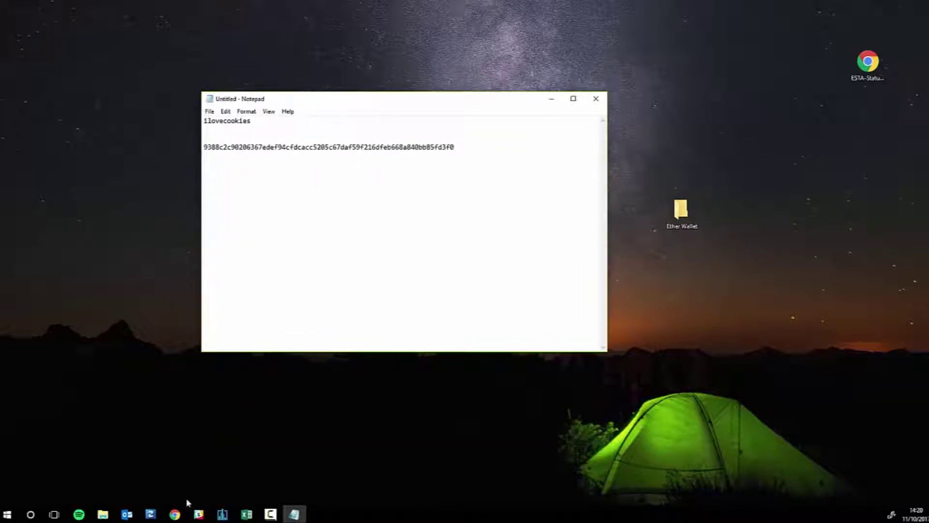
- Bring the MyEtherWallet window forward and go back to the Create New Wallet page
{"action": "left_click", "coordinate": [175, 514]}
{"action": "left_click", "coordinate": [286, 467]}
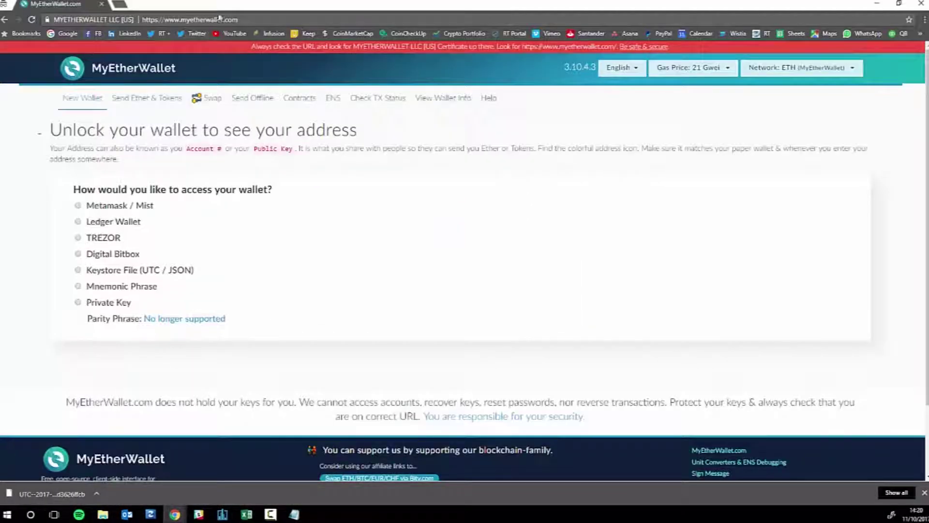
{"action": "left_click", "coordinate": [154, 73]}
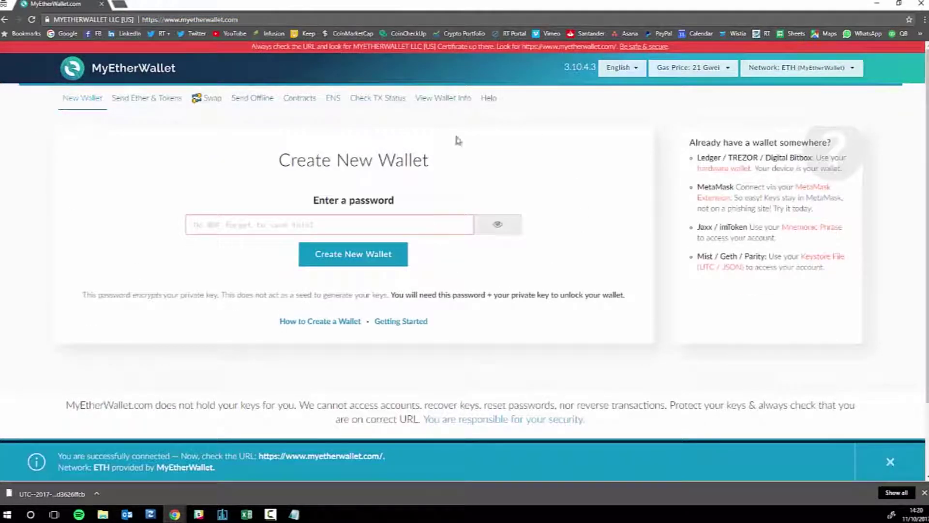
{"action": "scroll", "coordinate": [605, 281], "scroll_direction": "down", "scroll_amount": 1}
{"action": "scroll", "coordinate": [605, 281], "scroll_direction": "up", "scroll_amount": 2}
{"action": "scroll", "coordinate": [668, 346], "scroll_direction": "down", "scroll_amount": 1}
{"action": "scroll", "coordinate": [668, 346], "scroll_direction": "up", "scroll_amount": 1}
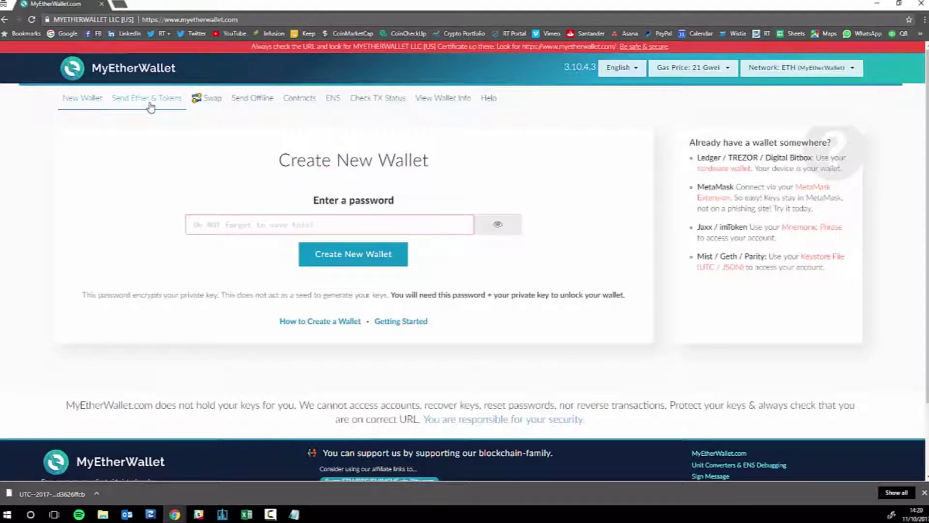
- On Send Ether & Tokens, load the UTC keystore file from Desktop\Ether Wallet
{"action": "left_click", "coordinate": [151, 101]}
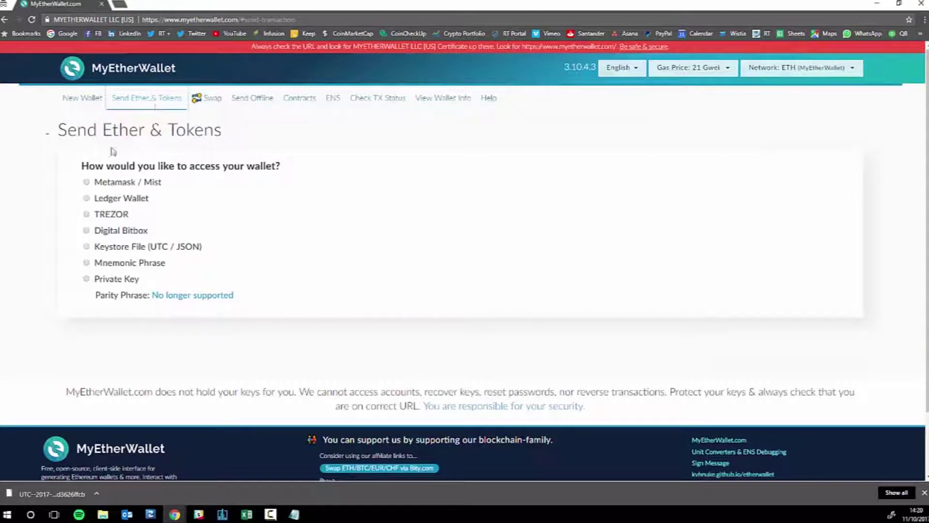
{"action": "left_click_drag", "start_coordinate": [88, 167], "coordinate": [293, 171]}
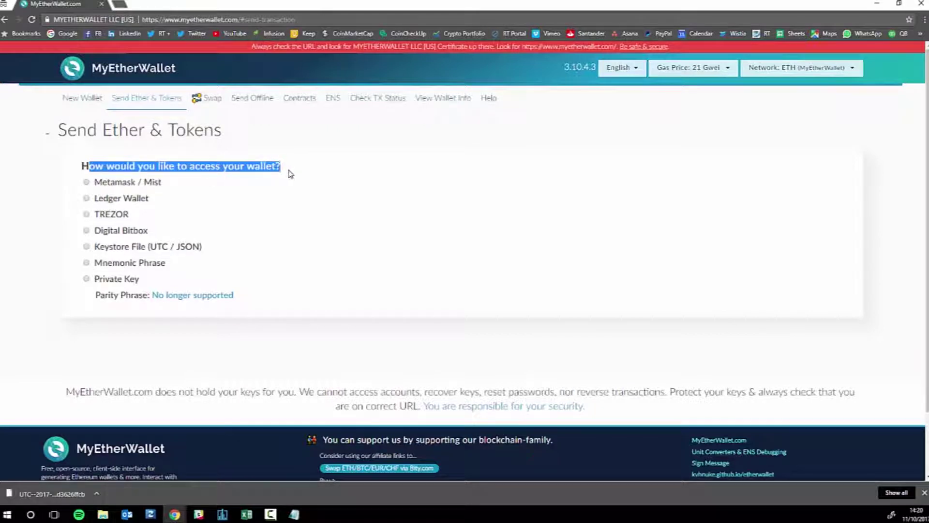
{"action": "left_click", "coordinate": [86, 247]}
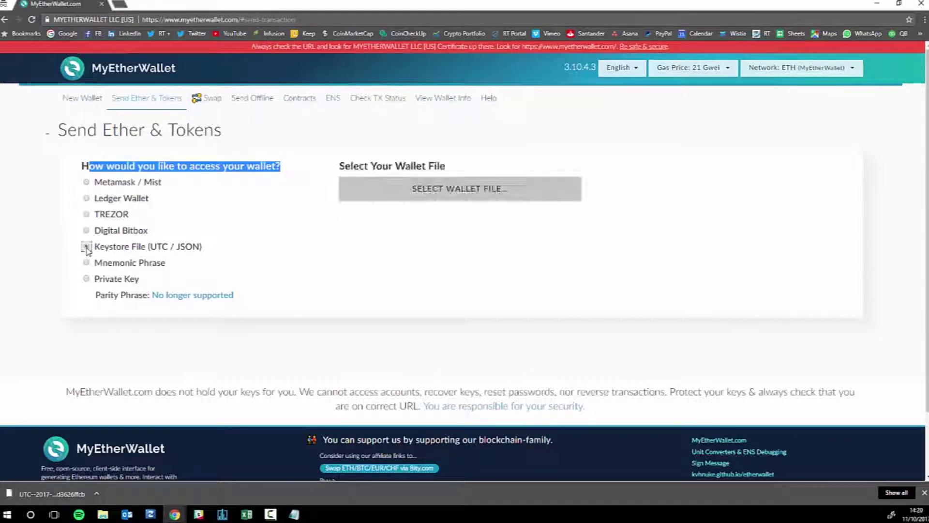
{"action": "left_click", "coordinate": [462, 198]}
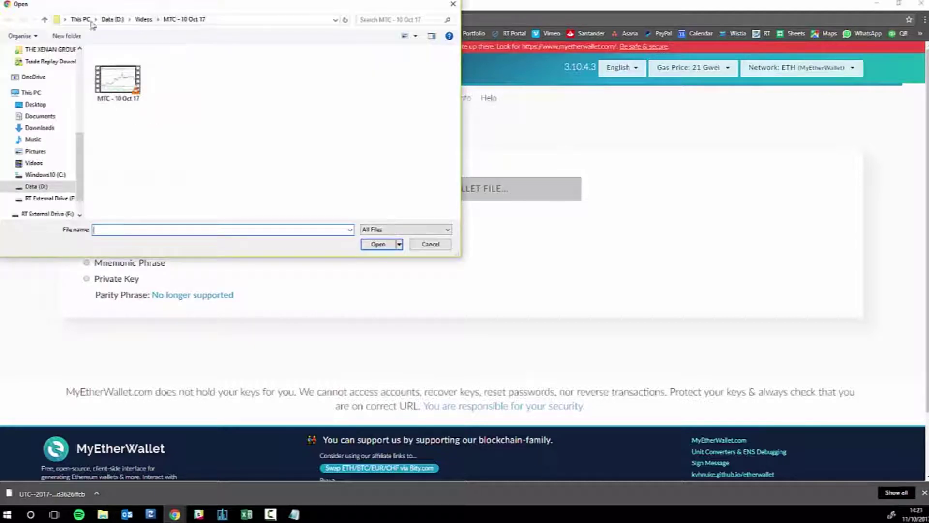
{"action": "left_click", "coordinate": [35, 104]}
{"action": "double_click", "coordinate": [222, 73]}
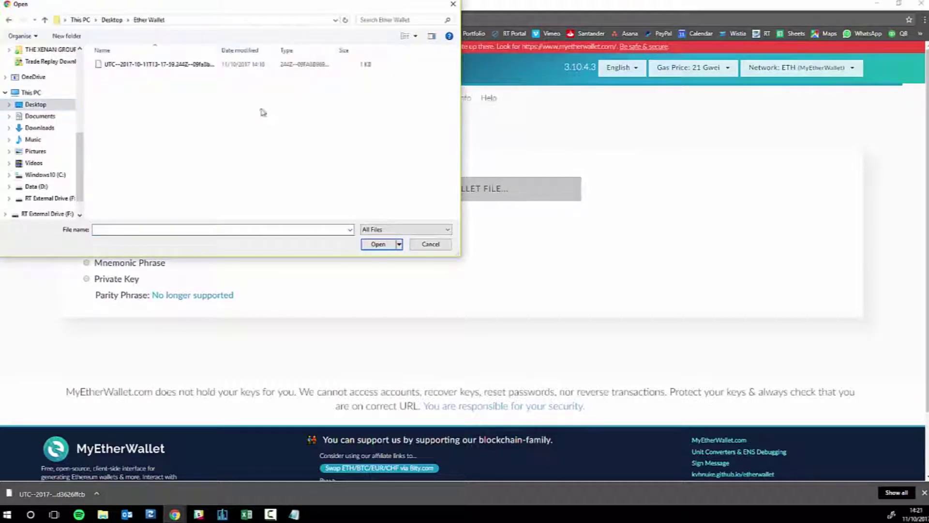
{"action": "double_click", "coordinate": [141, 64]}
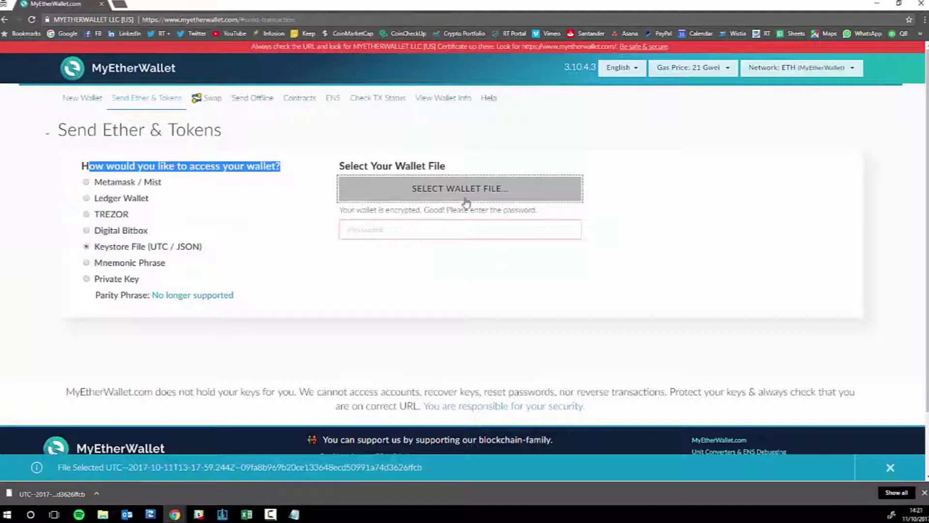
- Enter the wallet password, compare the other access options, and unlock with the keystore
{"action": "left_click", "coordinate": [400, 231]}
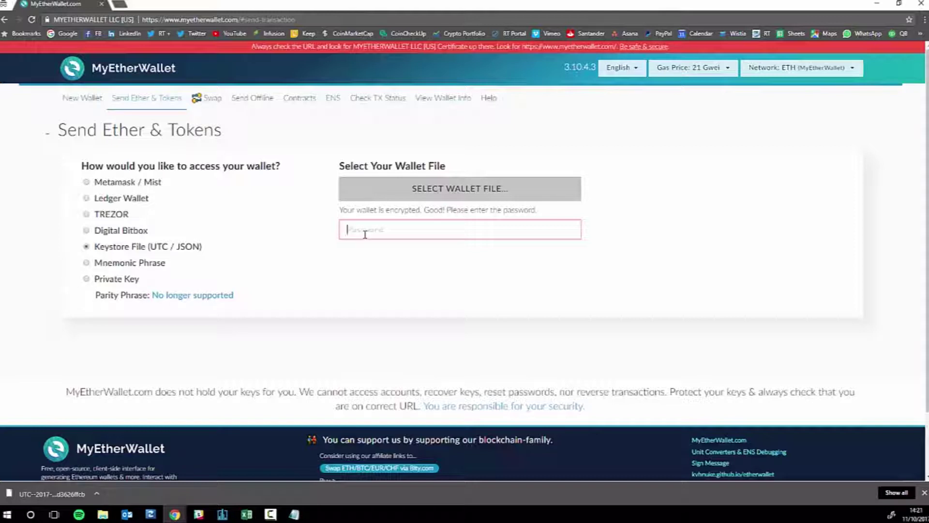
{"action": "type", "text": "••"}
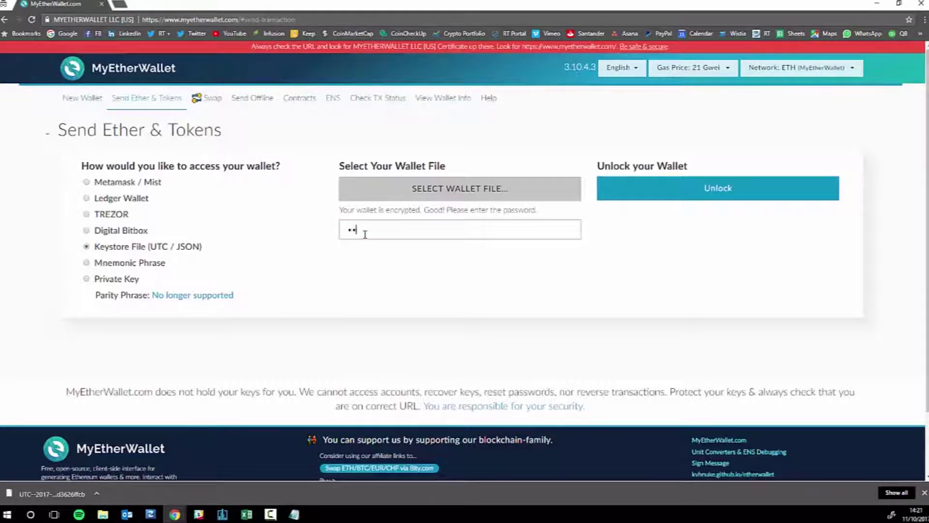
{"action": "type", "text": "•••"}
{"action": "left_click", "coordinate": [716, 192]}
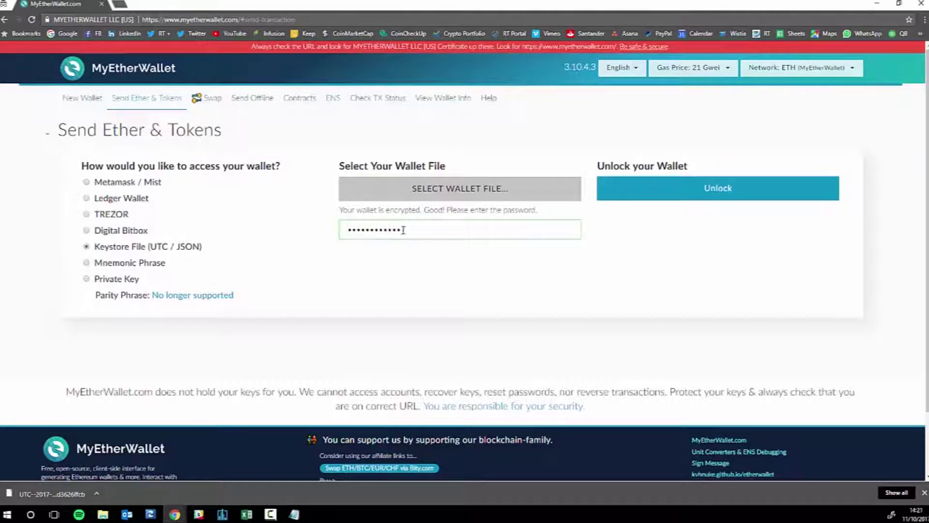
{"action": "left_click", "coordinate": [101, 278]}
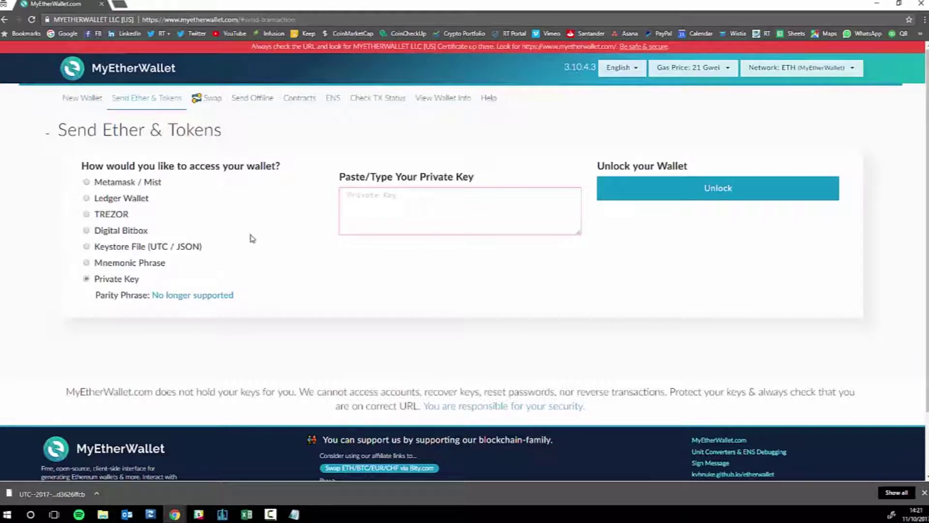
{"action": "left_click", "coordinate": [103, 233]}
{"action": "left_click", "coordinate": [122, 198]}
{"action": "left_click", "coordinate": [150, 246]}
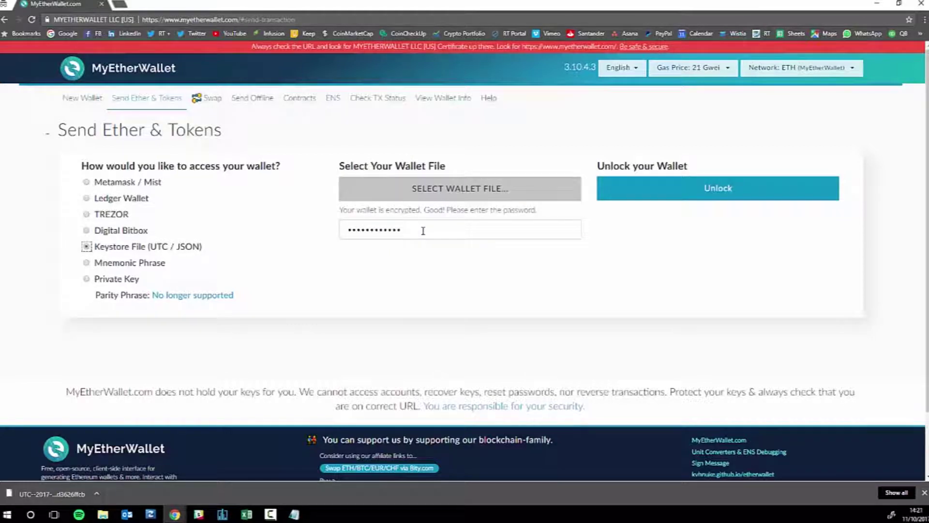
{"action": "left_click", "coordinate": [726, 192]}
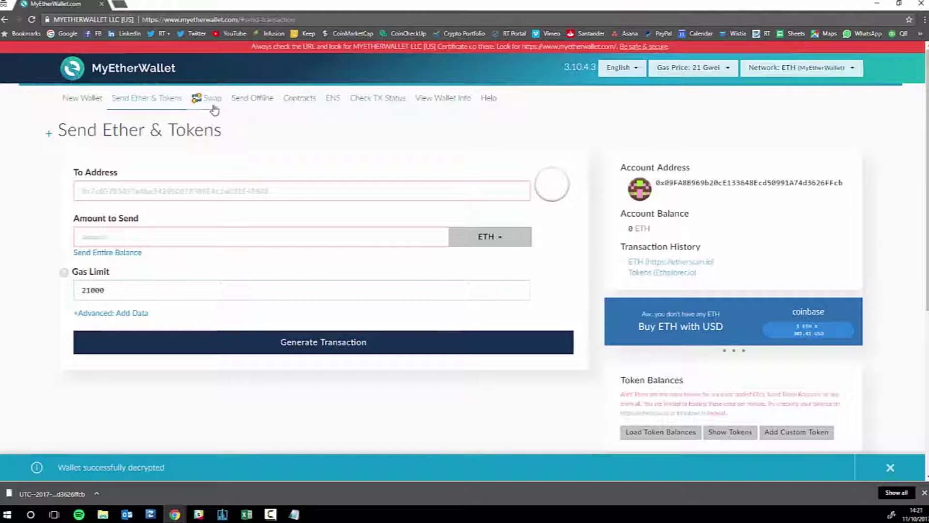
- Copy the wallet's account address and paste it after "Add:" in the Notepad note
{"action": "scroll", "coordinate": [227, 251], "scroll_direction": "down", "scroll_amount": 2}
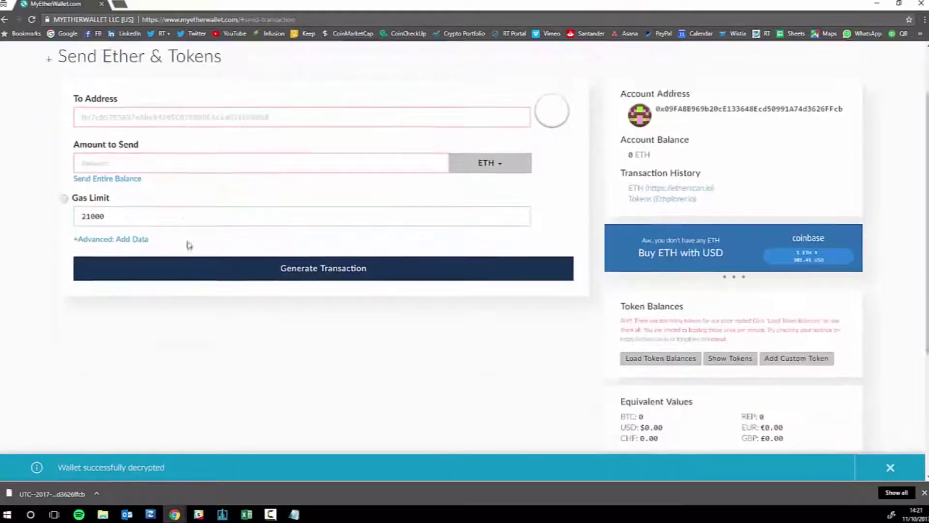
{"action": "scroll", "coordinate": [193, 244], "scroll_direction": "up", "scroll_amount": 2}
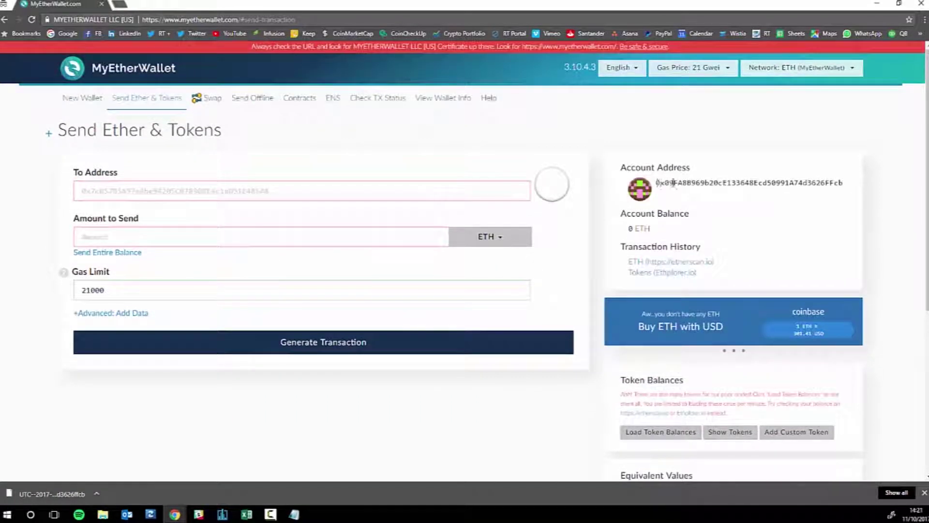
{"action": "left_click_drag", "start_coordinate": [657, 183], "coordinate": [857, 190]}
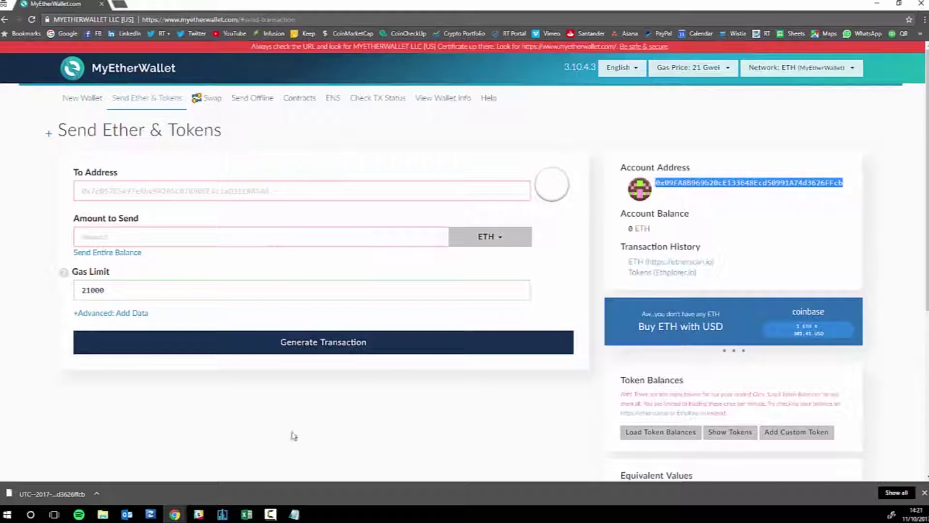
{"action": "left_click", "coordinate": [293, 513]}
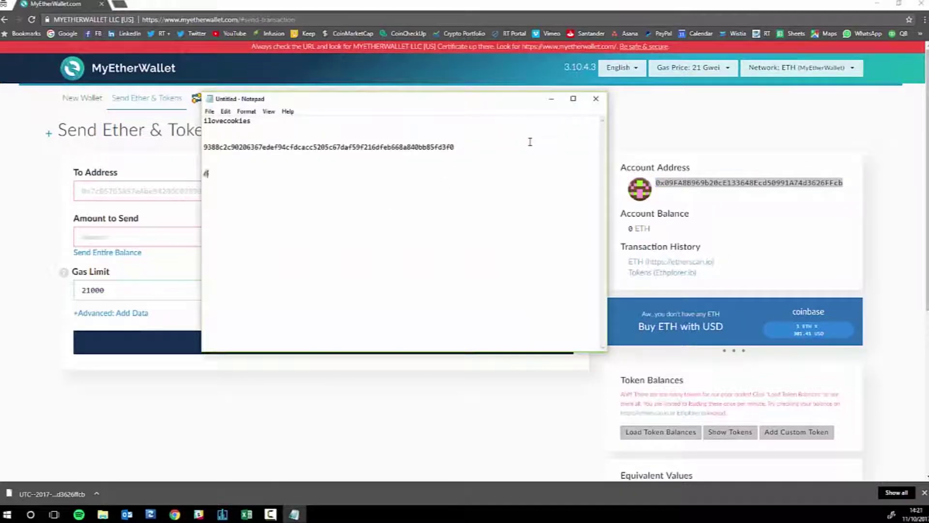
{"action": "type", "text": ":"}
{"action": "type", "text": "0x09FA8B969b20cE133648Ecd50991A74d3626FFcb"}
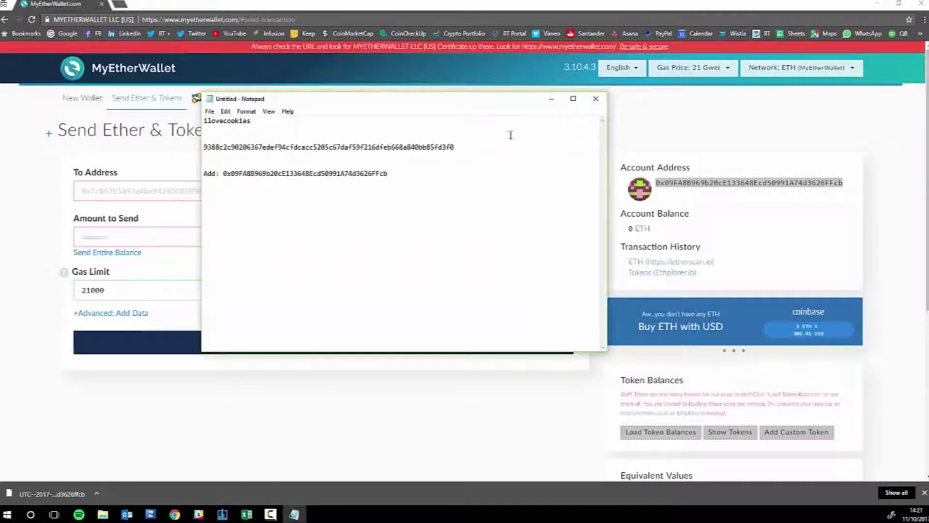
- Cancel closing the note so it stays open, then minimise Notepad to reveal the wallet page
{"action": "left_click_drag", "start_coordinate": [436, 100], "coordinate": [370, 101]}
{"action": "left_click", "coordinate": [478, 267]}
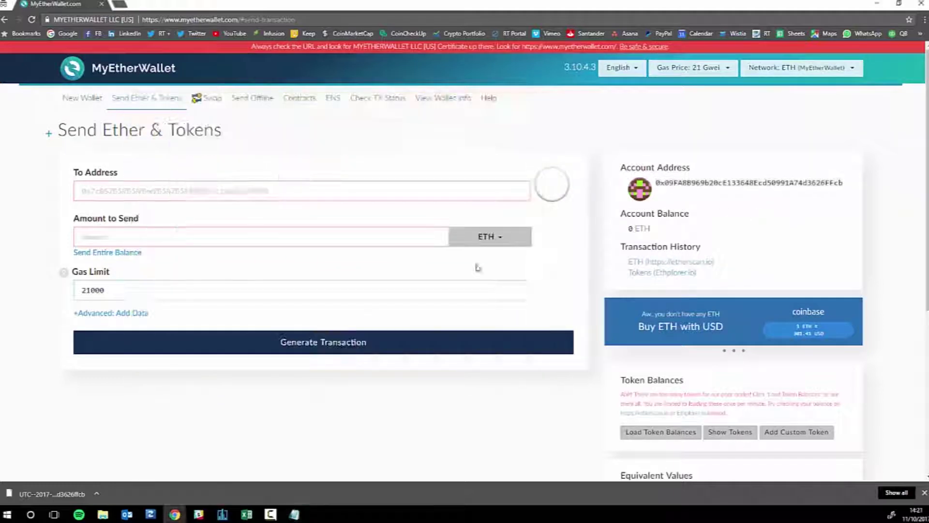
{"action": "left_click", "coordinate": [296, 514]}
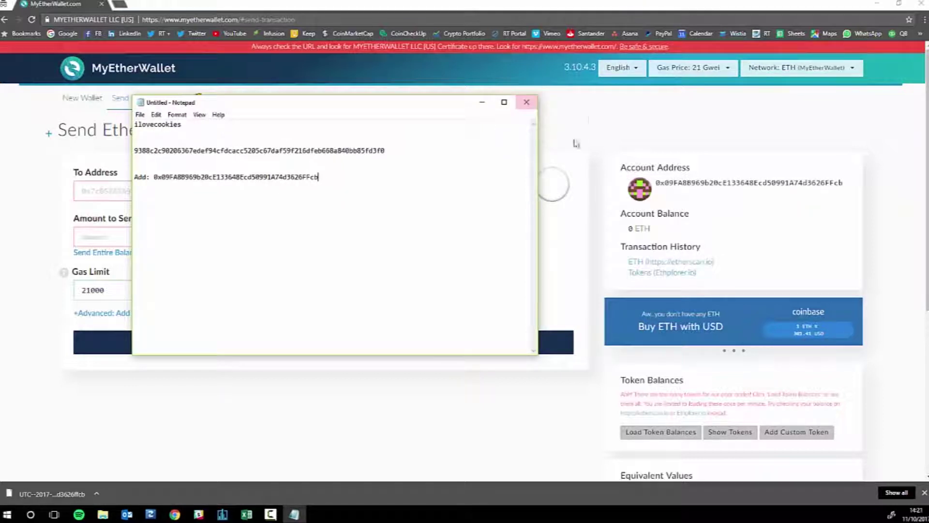
{"action": "left_click", "coordinate": [529, 104]}
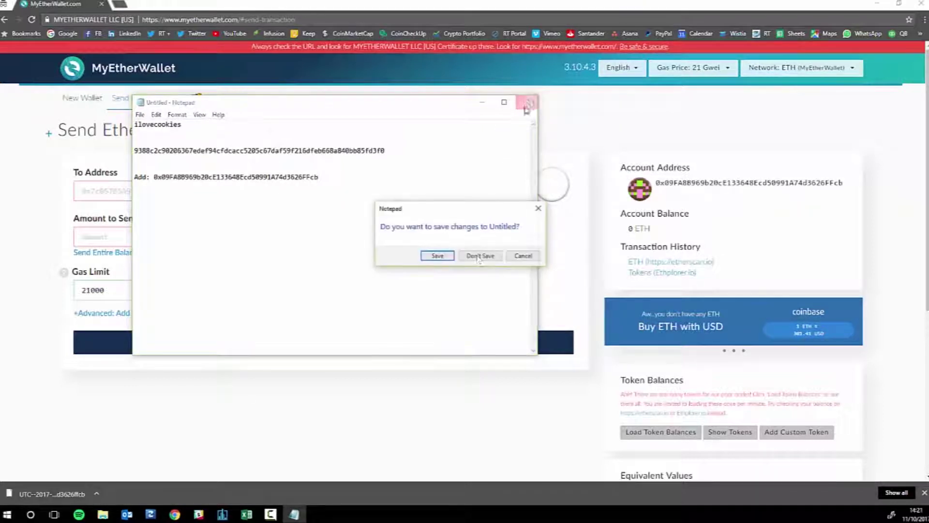
{"action": "left_click", "coordinate": [518, 257]}
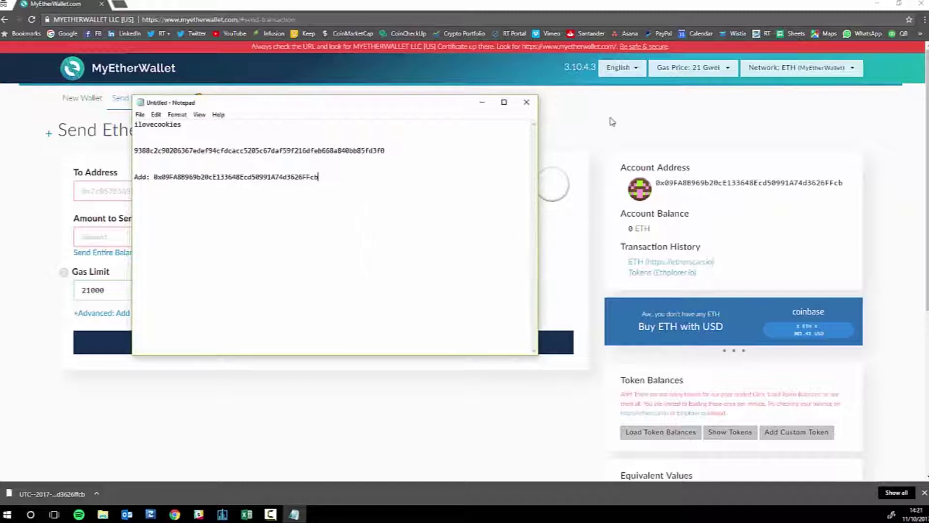
{"action": "left_click", "coordinate": [483, 102]}
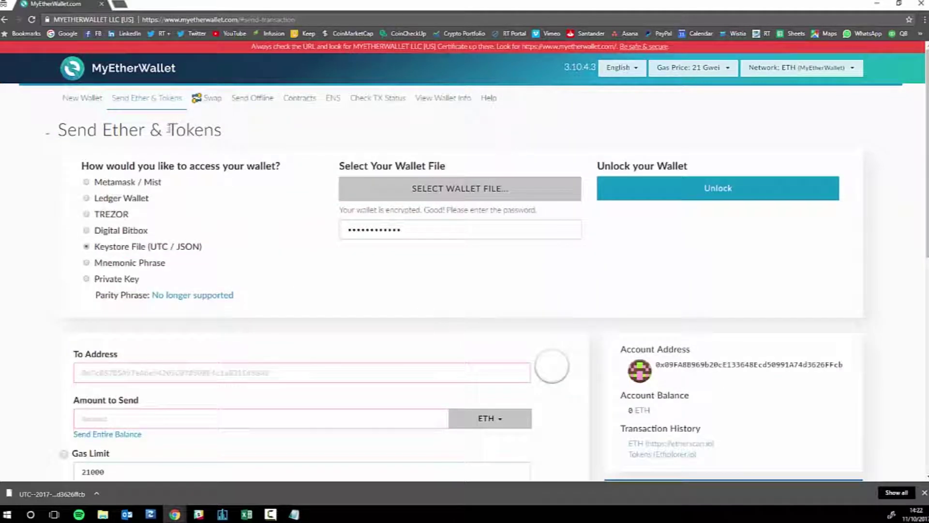
- Check the 0 ETH account balance and the To Address and Amount to Send fields
{"action": "scroll", "coordinate": [294, 254], "scroll_direction": "down", "scroll_amount": 4}
{"action": "scroll", "coordinate": [295, 254], "scroll_direction": "down", "scroll_amount": 1}
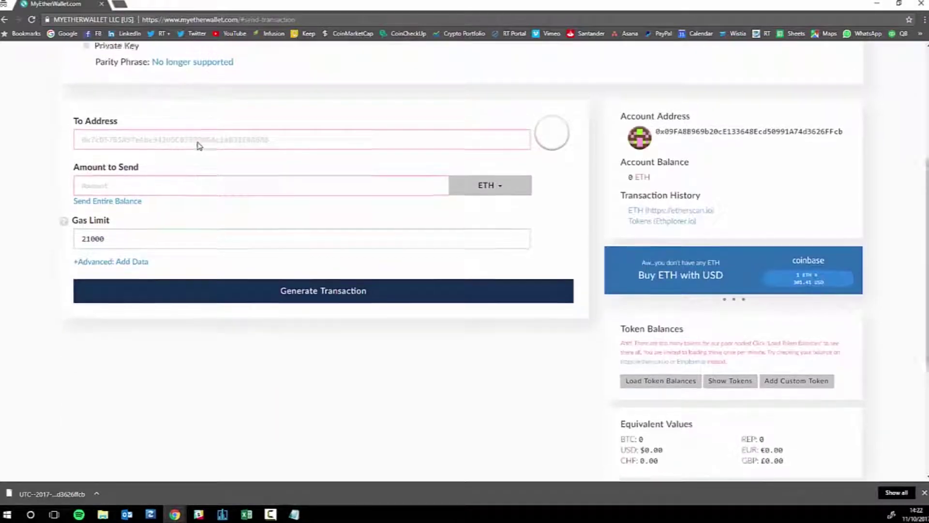
{"action": "scroll", "coordinate": [199, 146], "scroll_direction": "up", "scroll_amount": 1}
{"action": "left_click_drag", "start_coordinate": [629, 216], "coordinate": [647, 215]}
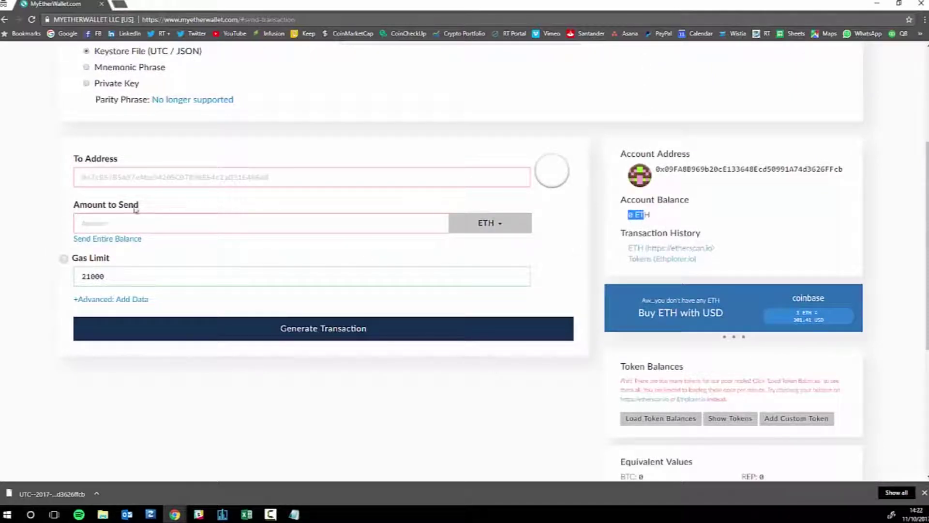
{"action": "left_click", "coordinate": [153, 177]}
{"action": "left_click", "coordinate": [327, 222]}
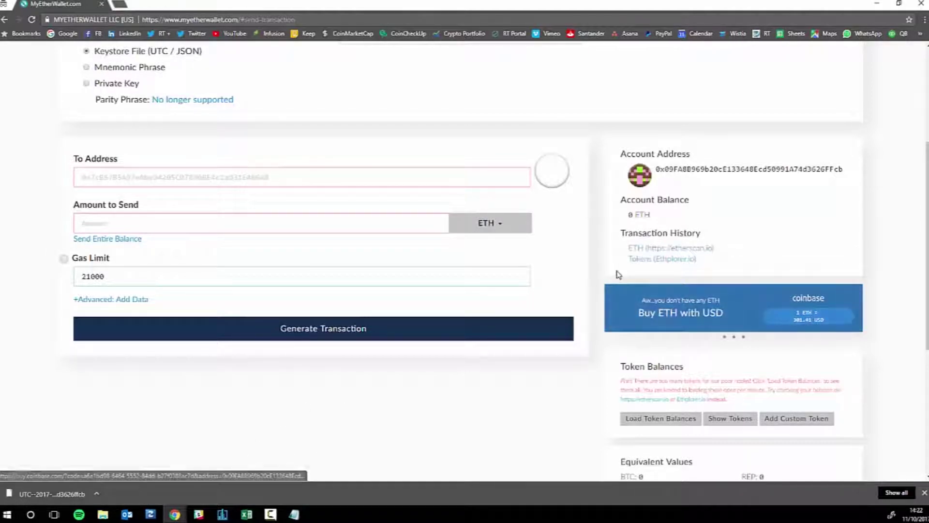
{"action": "scroll", "coordinate": [605, 278], "scroll_direction": "up", "scroll_amount": 4}
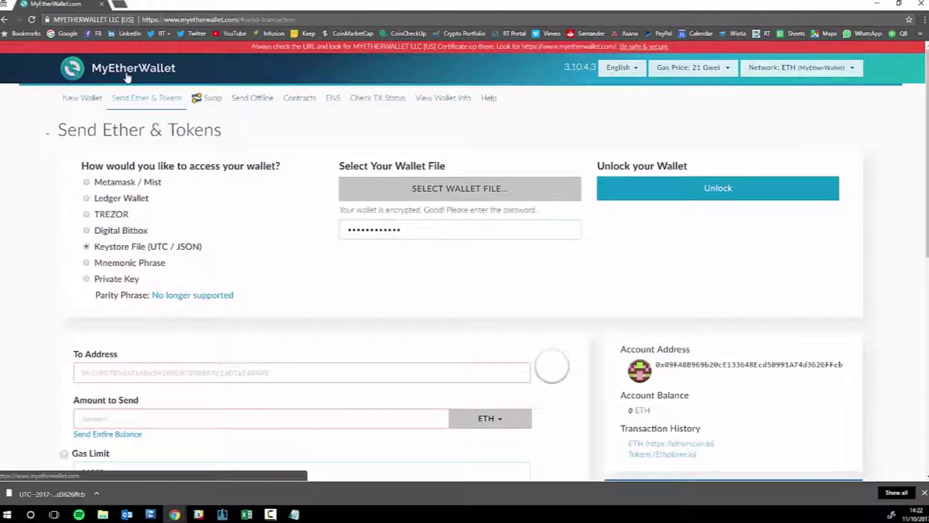
{"action": "scroll", "coordinate": [547, 234], "scroll_direction": "down", "scroll_amount": 8}
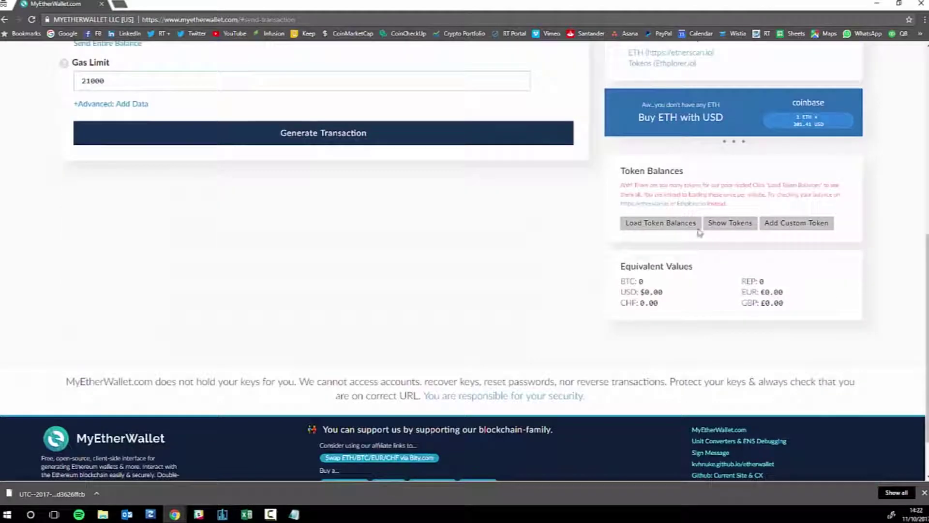
- Show the token list, browse tokens such as 1ST, 300 and ADST, then hide it
{"action": "left_click", "coordinate": [718, 225]}
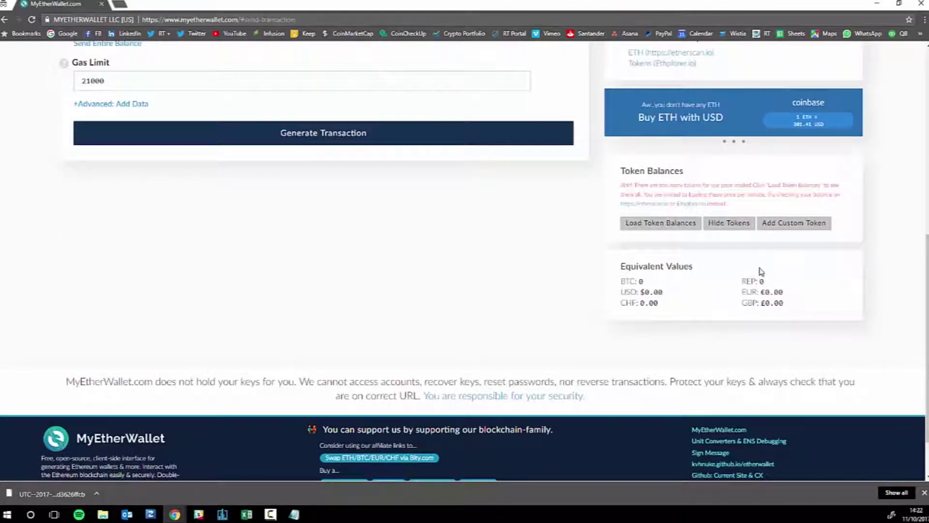
{"action": "scroll", "coordinate": [215, 243], "scroll_direction": "up", "scroll_amount": 1}
{"action": "scroll", "coordinate": [216, 243], "scroll_direction": "up", "scroll_amount": 5}
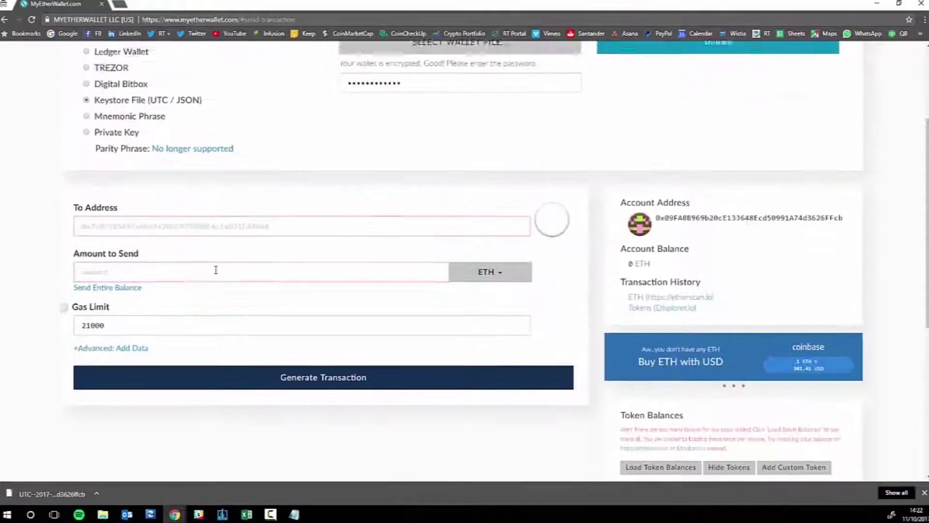
{"action": "scroll", "coordinate": [216, 269], "scroll_direction": "down", "scroll_amount": 1}
{"action": "scroll", "coordinate": [214, 271], "scroll_direction": "up", "scroll_amount": 4}
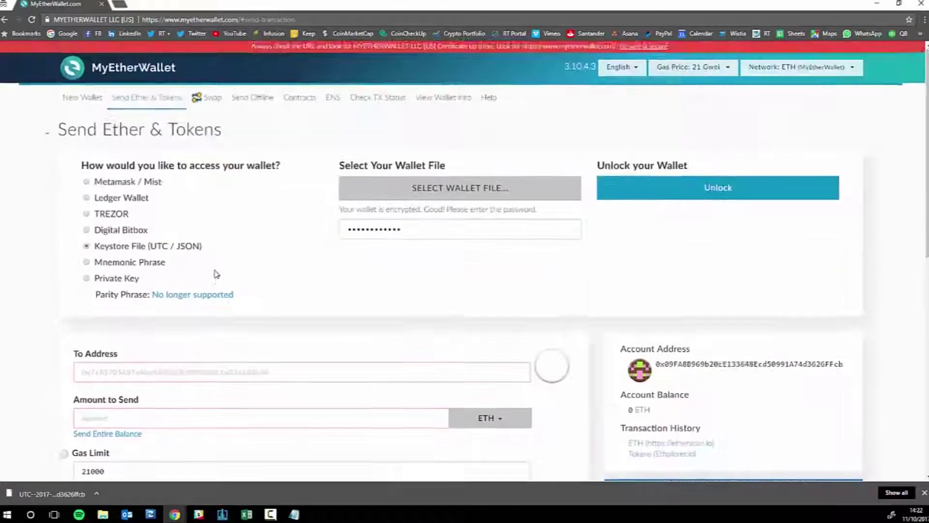
{"action": "scroll", "coordinate": [213, 271], "scroll_direction": "down", "scroll_amount": 6}
{"action": "scroll", "coordinate": [704, 323], "scroll_direction": "down", "scroll_amount": 2}
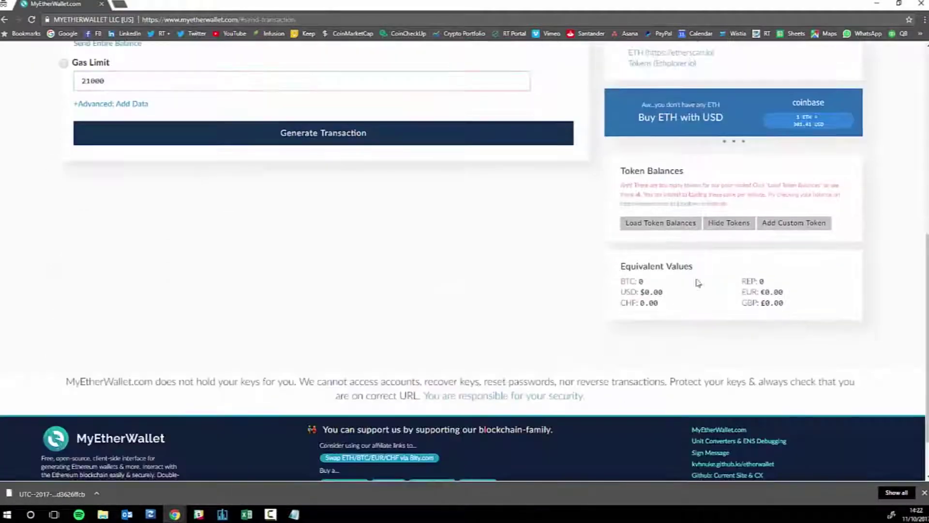
{"action": "left_click", "coordinate": [724, 223]}
- Show the wallet's token list and load balances for all tokens, each showing 0
{"action": "left_click", "coordinate": [724, 223]}
{"action": "left_click", "coordinate": [652, 224]}
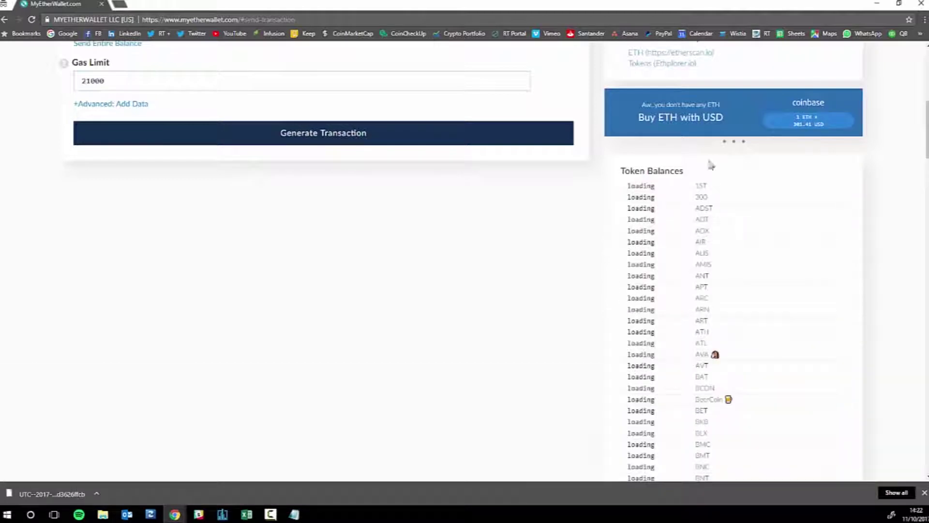
{"action": "scroll", "coordinate": [688, 223], "scroll_direction": "up", "scroll_amount": 1}
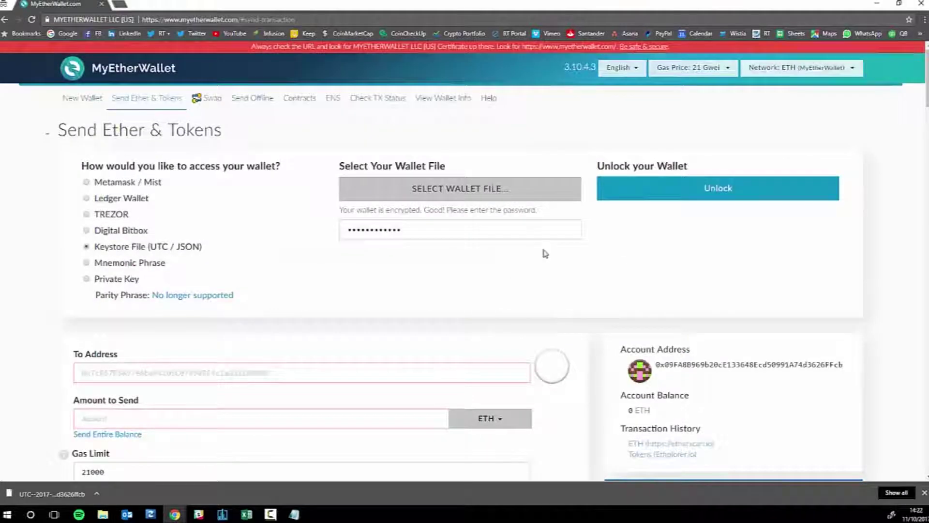
{"action": "scroll", "coordinate": [548, 224], "scroll_direction": "down", "scroll_amount": 4}
{"action": "scroll", "coordinate": [548, 224], "scroll_direction": "up", "scroll_amount": 4}
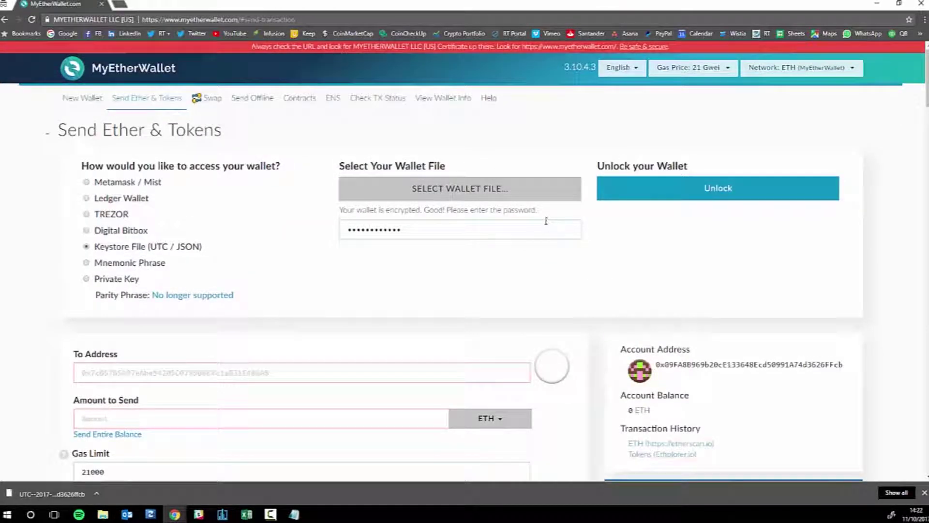